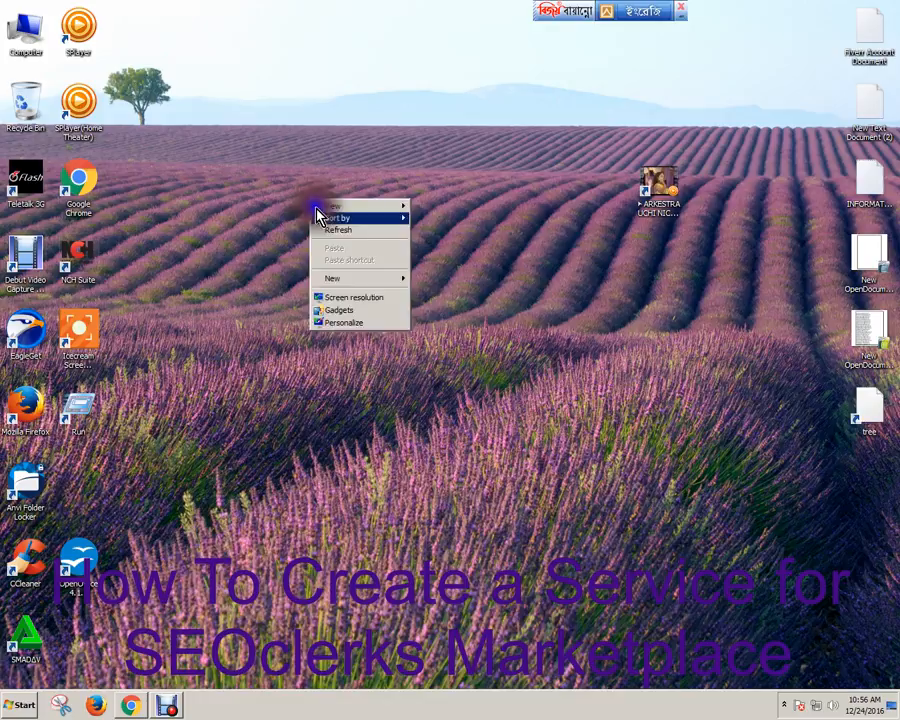
right_click(297, 175)
click(331, 206)
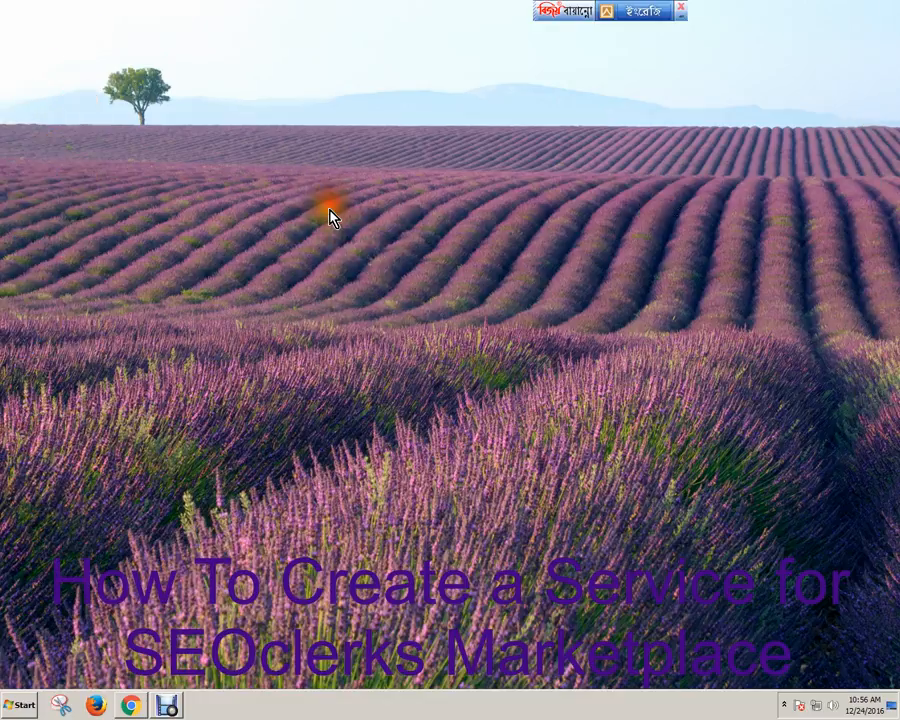
click(320, 204)
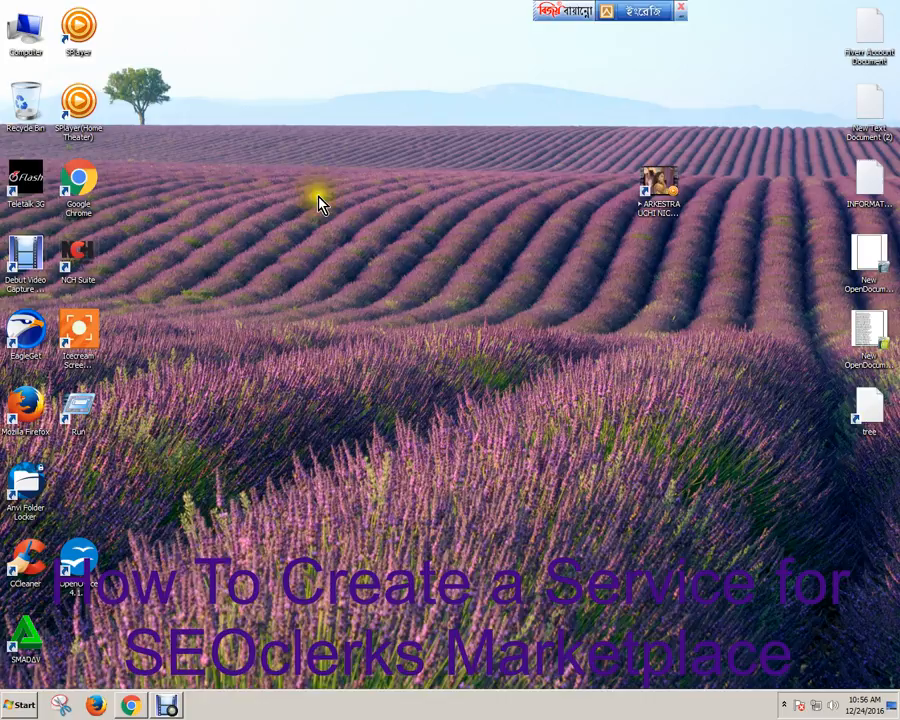
right_click(312, 162)
click(348, 194)
right_click(322, 176)
click(356, 206)
right_click(305, 176)
click(354, 208)
right_click(295, 151)
click(332, 192)
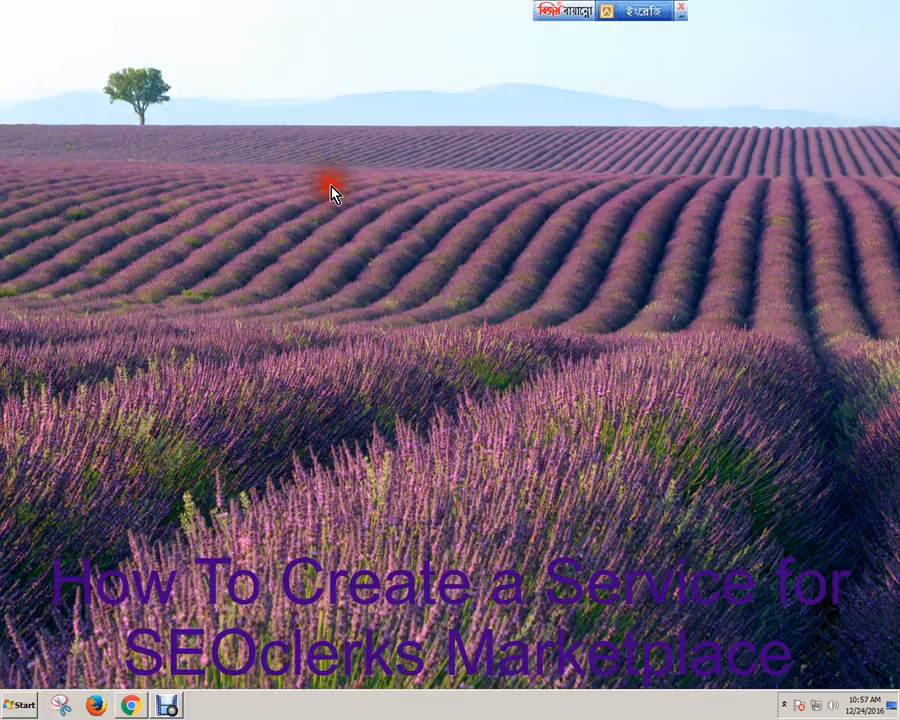
right_click(311, 172)
click(335, 195)
right_click(284, 148)
click(327, 181)
right_click(315, 162)
click(346, 192)
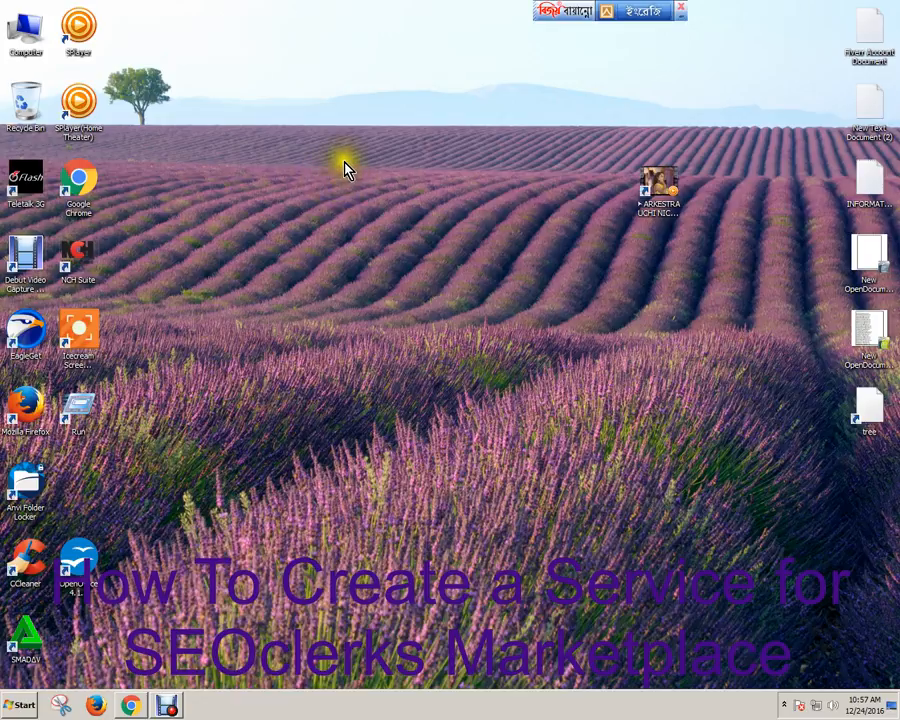
right_click(335, 145)
click(377, 189)
right_click(339, 159)
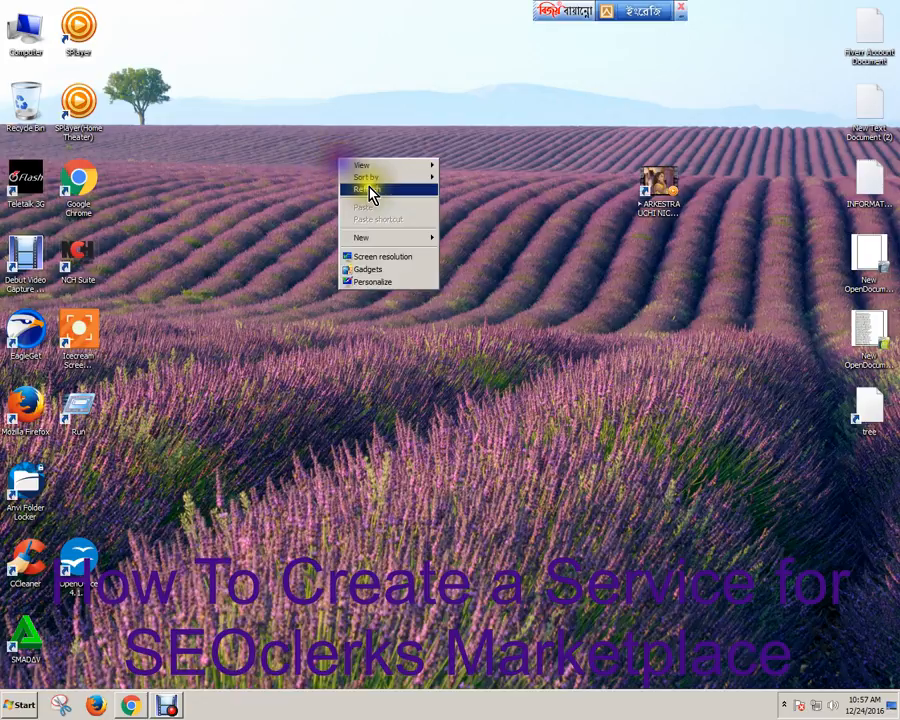
click(371, 192)
right_click(296, 318)
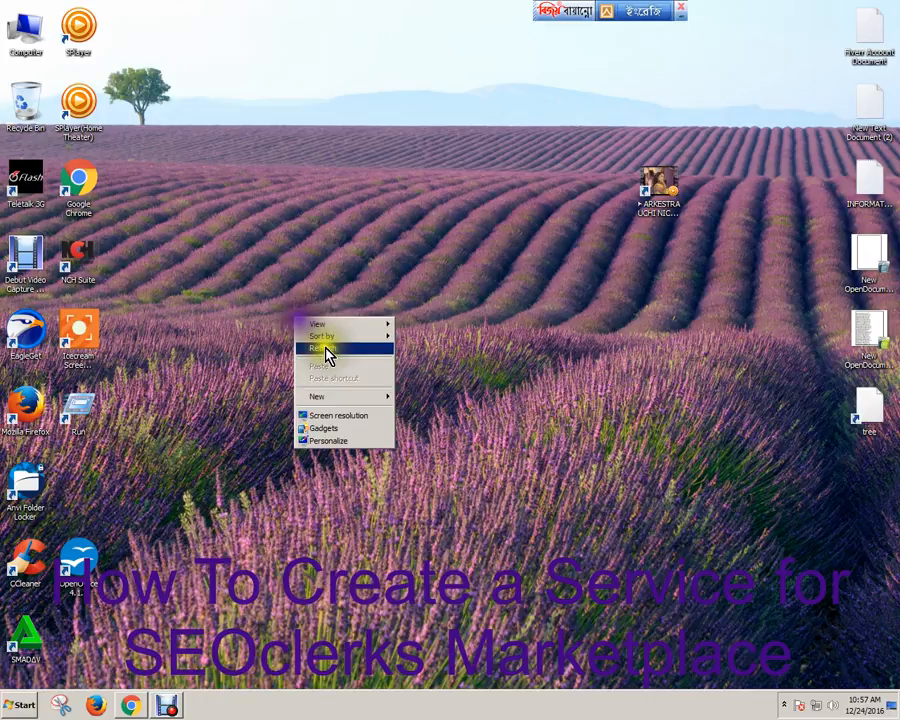
click(328, 350)
right_click(284, 263)
click(317, 300)
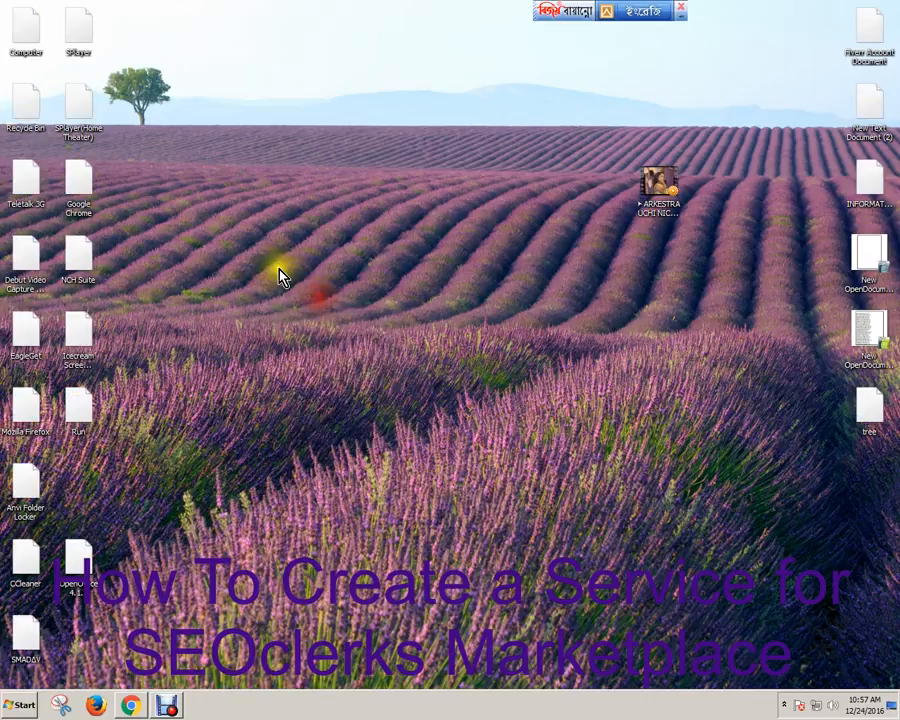
right_click(278, 265)
click(313, 305)
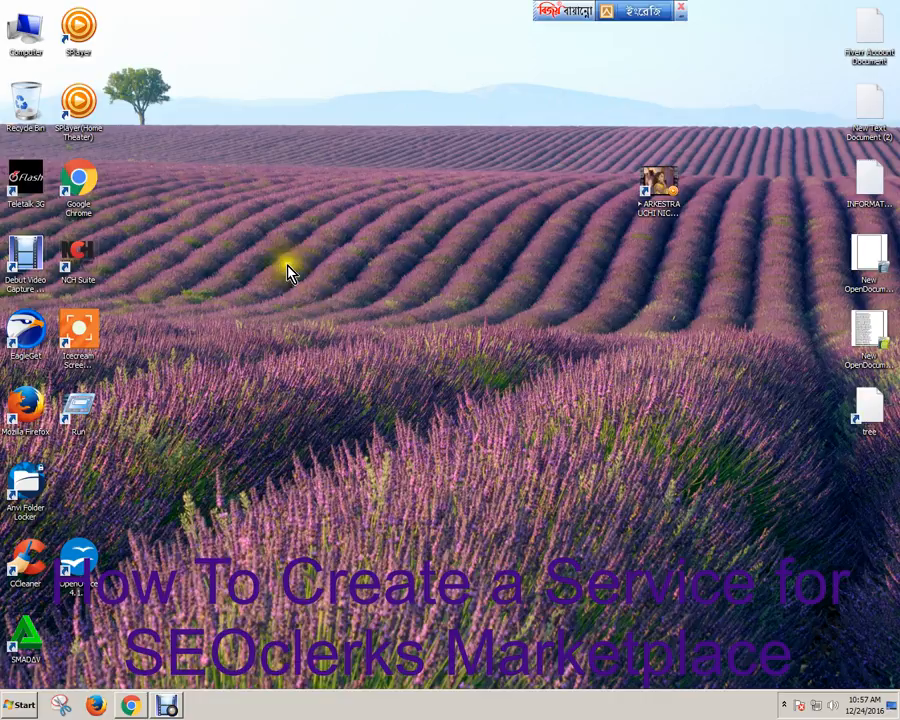
Switch to Chrome and sign in to SEOClerks with the saved account credentials.
click(135, 709)
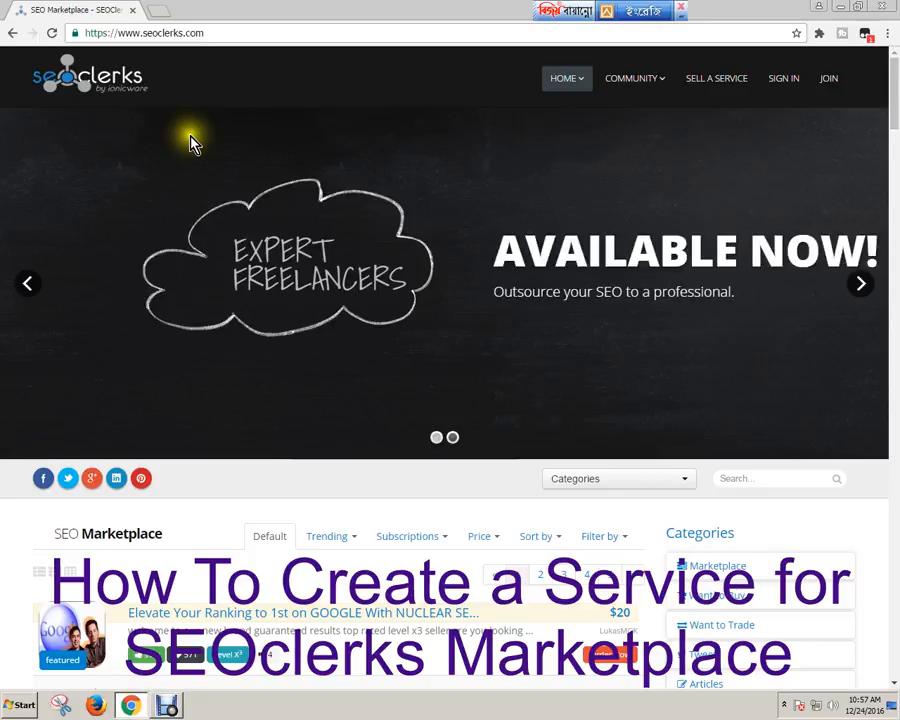
click(789, 86)
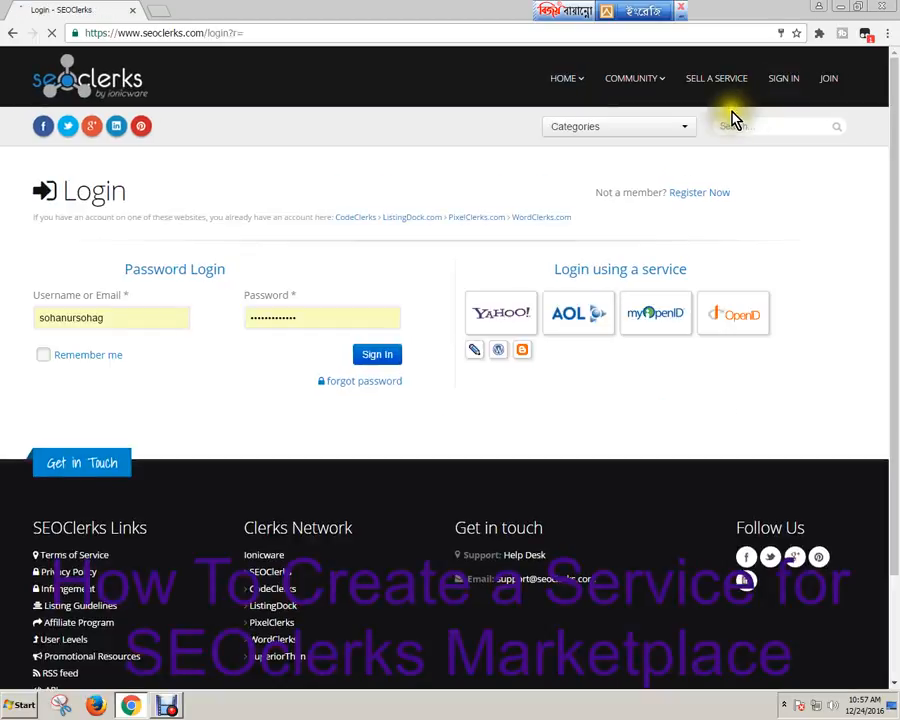
click(381, 363)
click(386, 362)
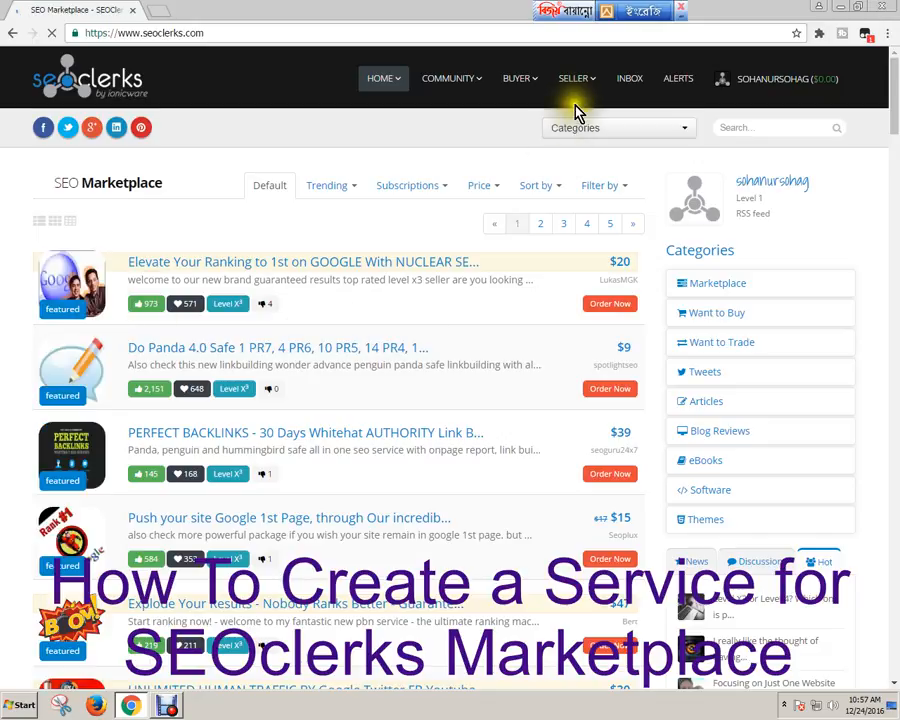
Open the form for selling a new service.
click(577, 79)
mouse_move(578, 107)
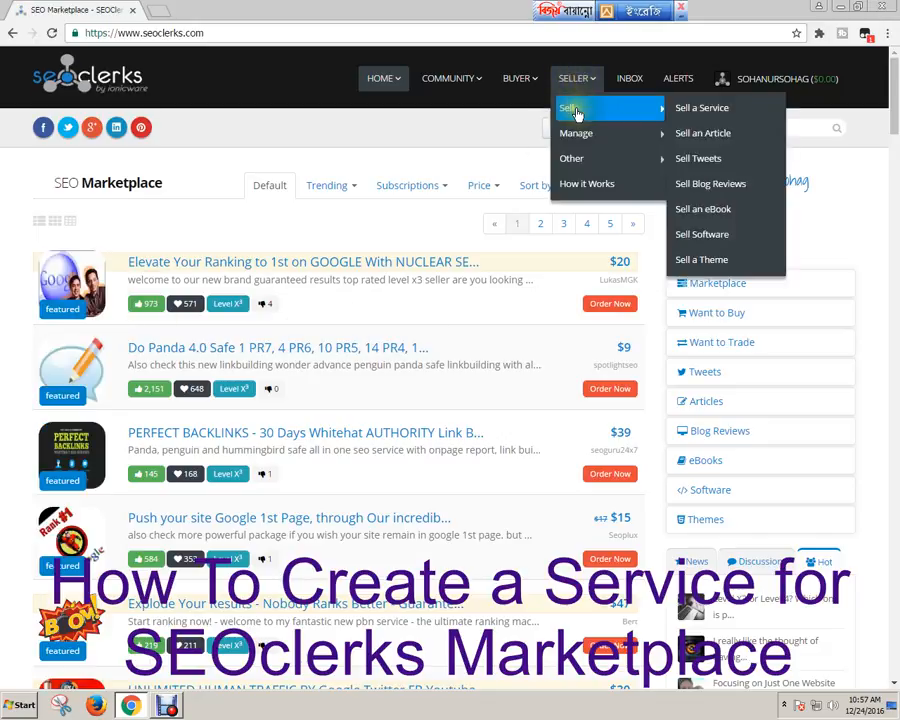
click(722, 111)
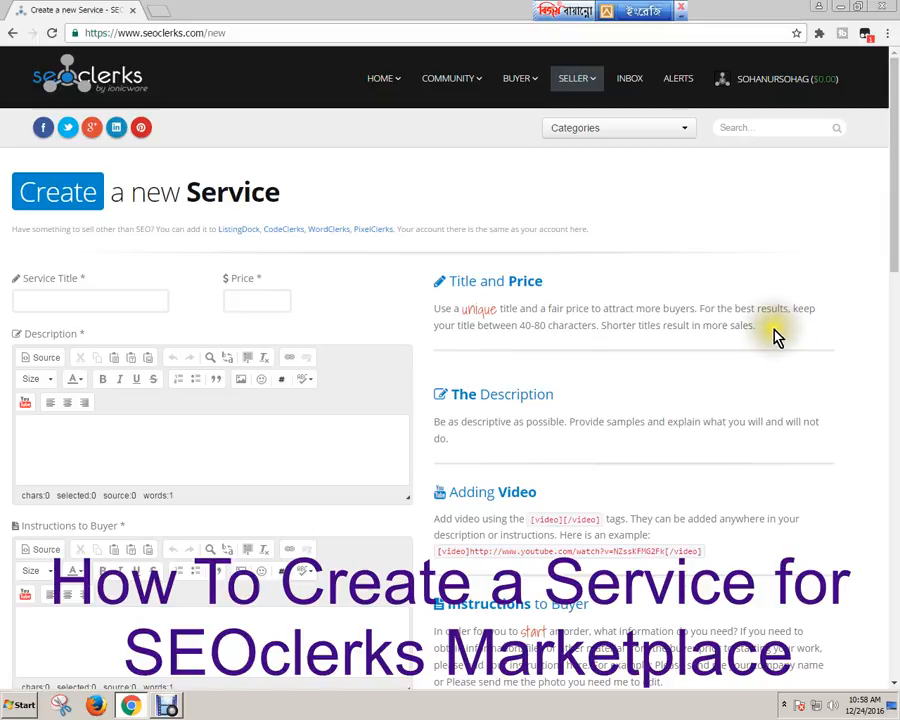
click(91, 301)
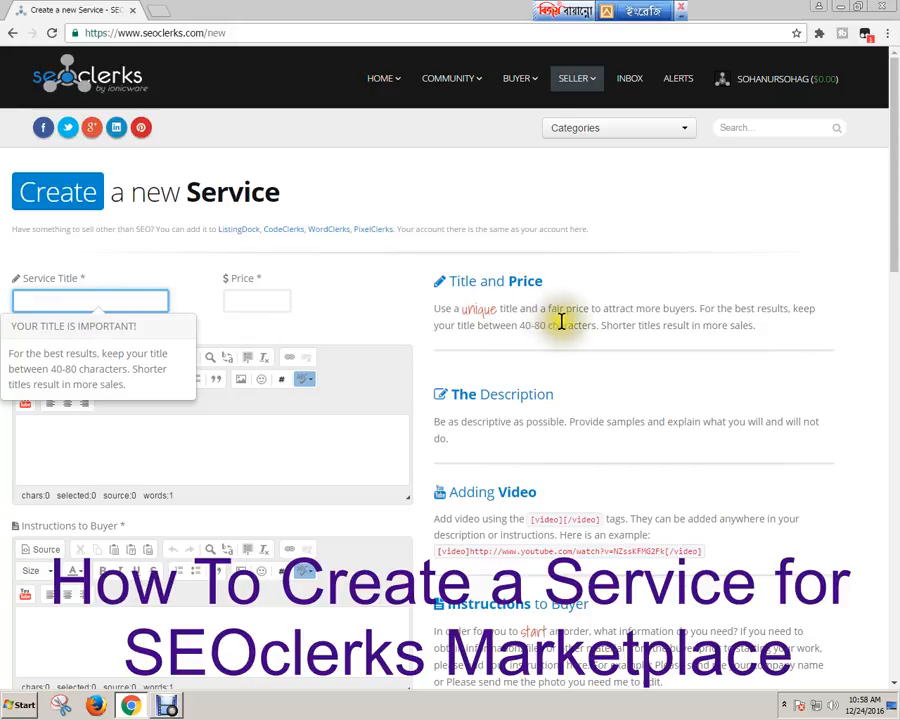
click(258, 298)
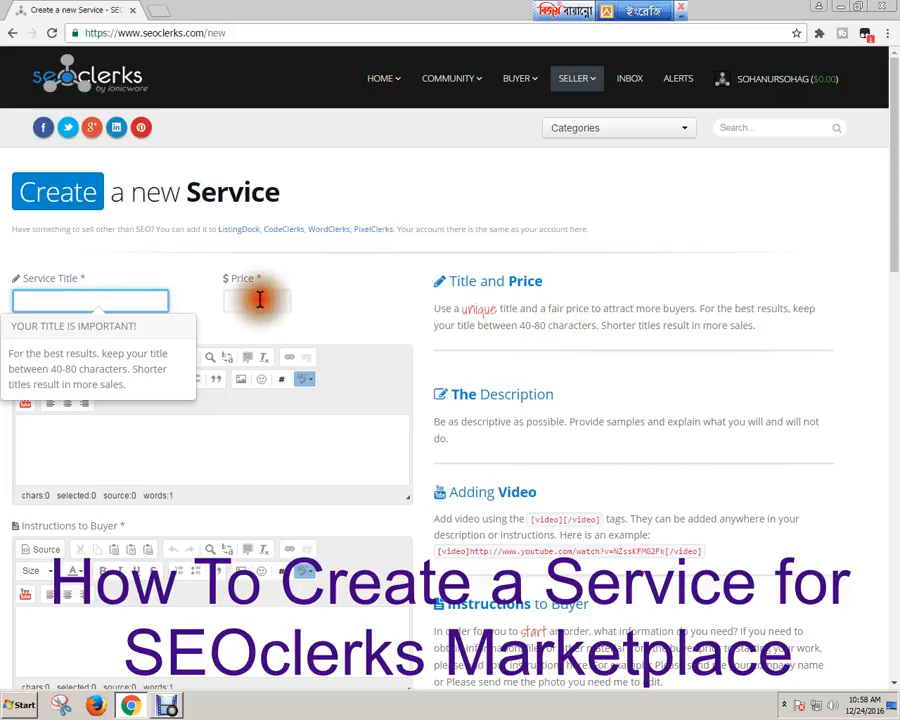
click(138, 298)
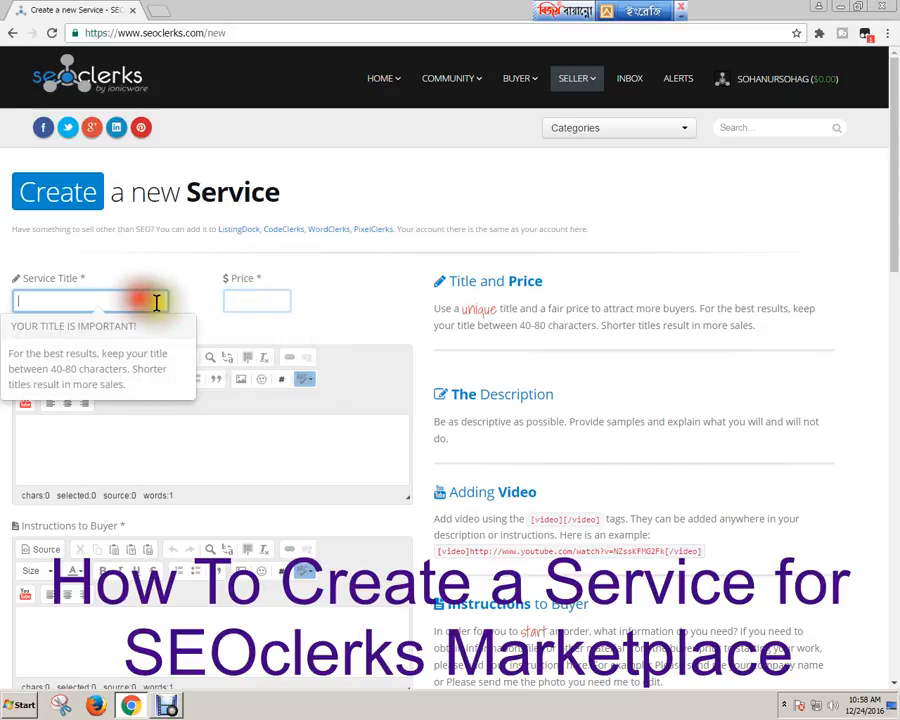
click(267, 301)
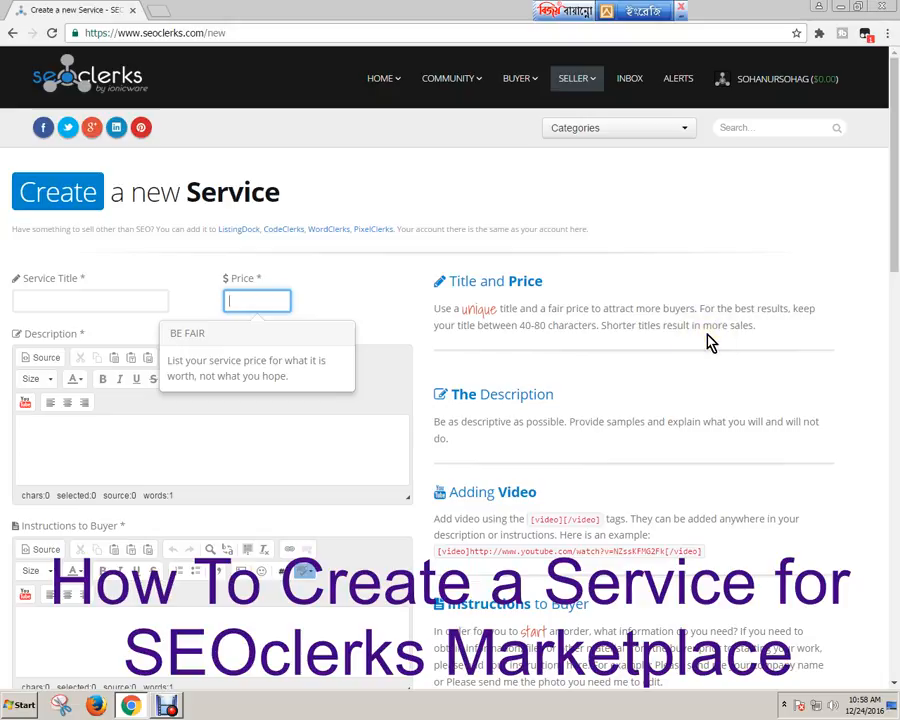
Enter "Unique 2000 traffice per day for your" as the start of the service title.
click(135, 298)
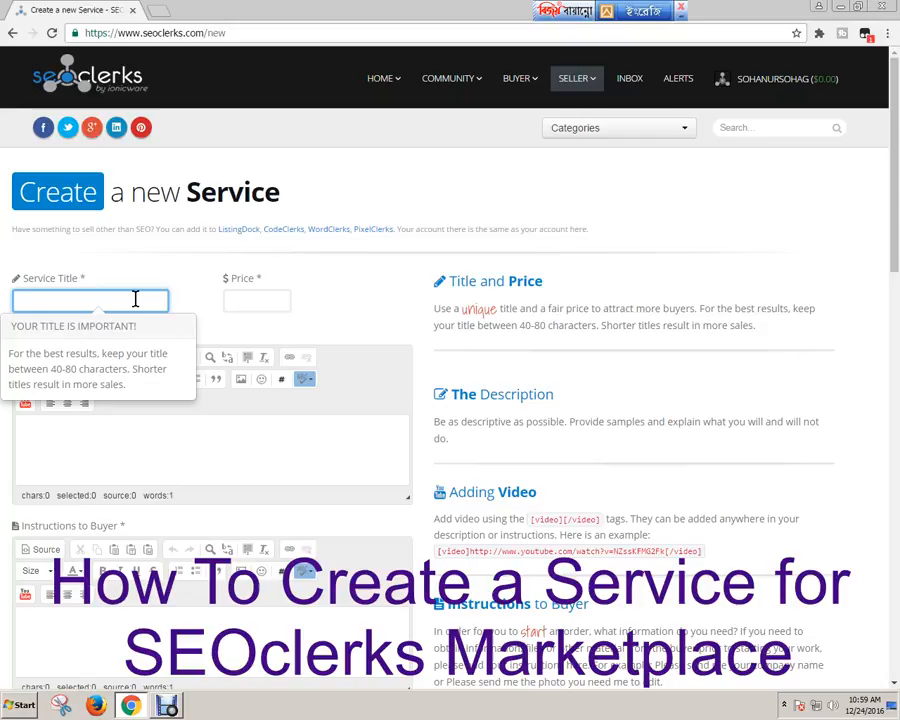
key(BackSpace)
text(UNI)
key(BackSpace)
key(BackSpace)
text(nique )
text(traffice)
key(Left)
text(2000)
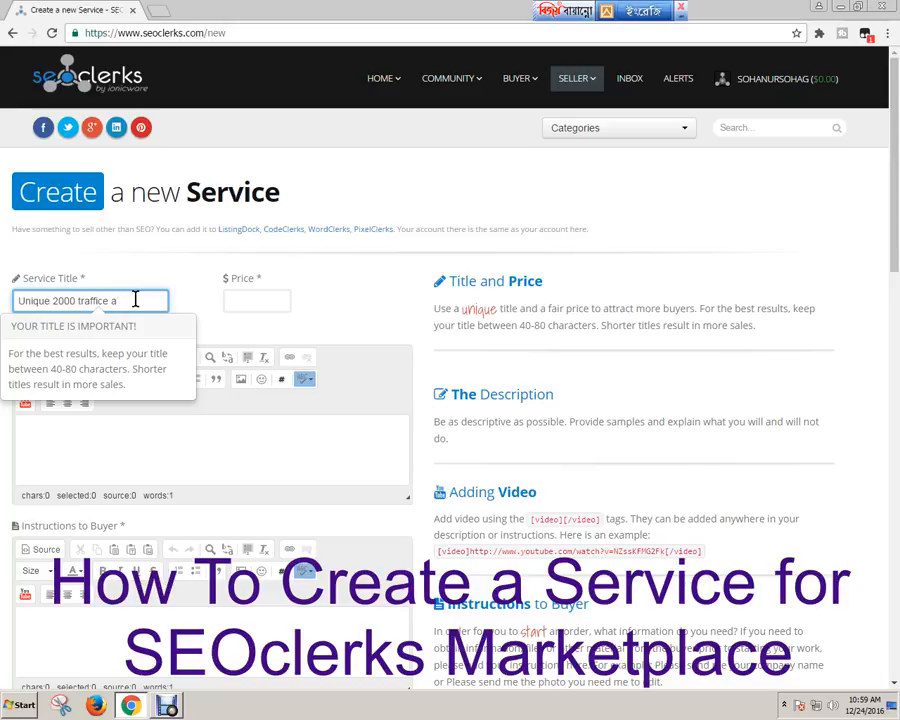
text( day)
drag(111, 303, 149, 297)
text(per day for your)
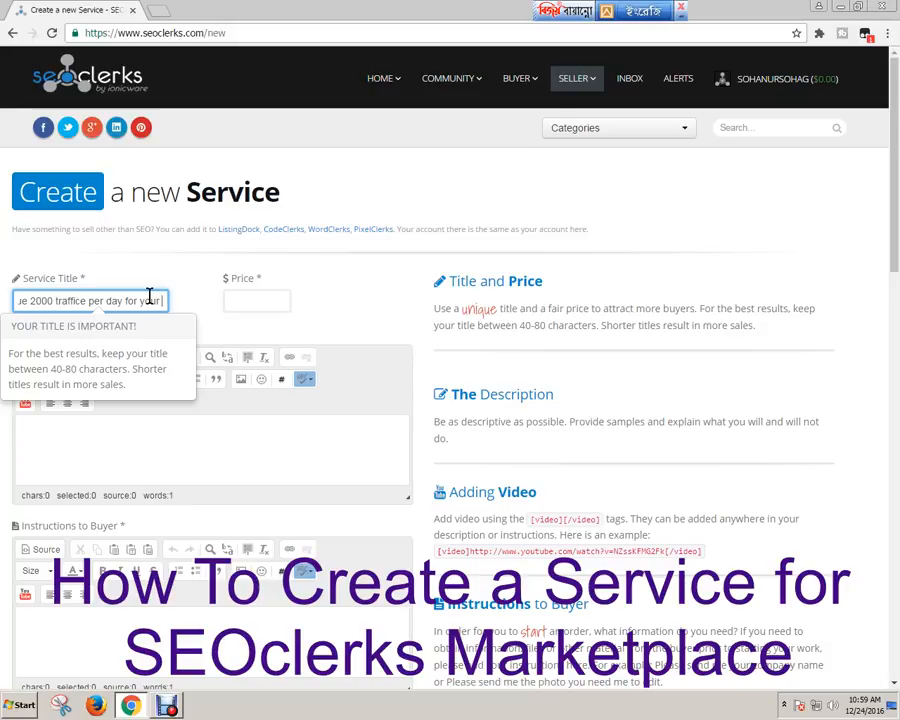
Reword the service title as "Unique 2000 visitors perday for your Youtube channel".
key(BackSpace)
key(BackSpace)
key(BackSpace)
key(BackSpace)
key(BackSpace)
key(BackSpace)
key(BackSpace)
key(BackSpace)
key(BackSpace)
key(BackSpace)
key(BackSpace)
key(BackSpace)
key(BackSpace)
key(BackSpace)
key(BackSpace)
key(BackSpace)
key(BackSpace)
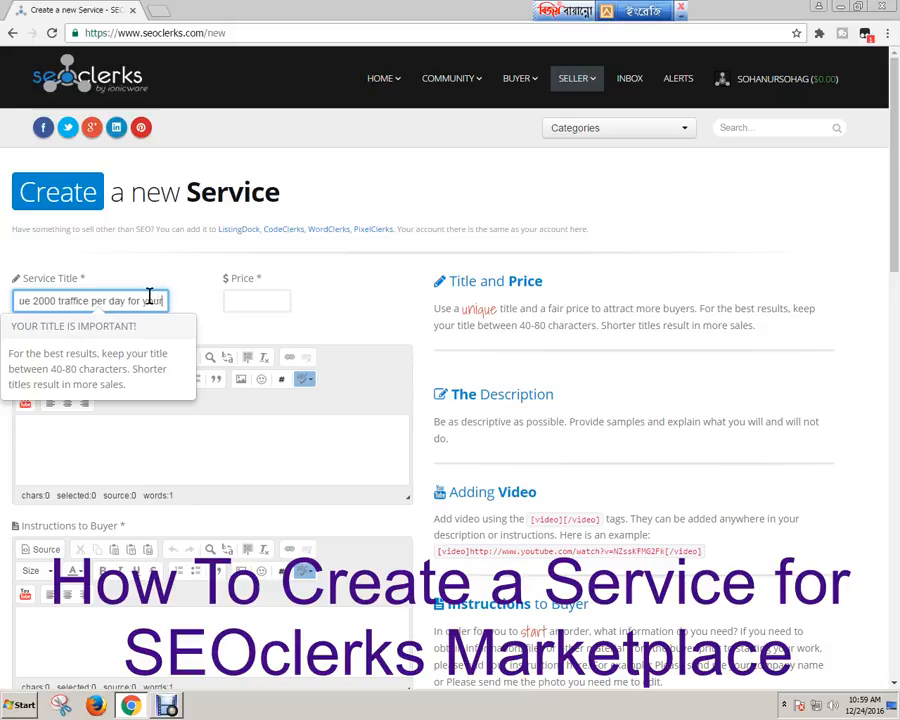
key(BackSpace)
key(BackSpace)
key(BackSpace)
key(BackSpace)
text(visitors)
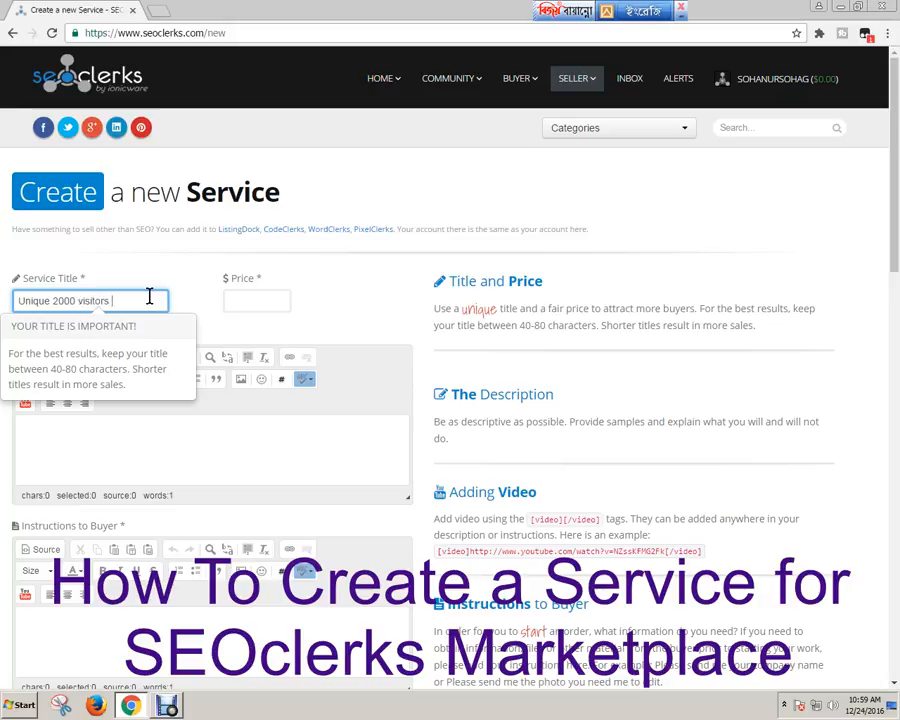
text( a)
key(BackSpace)
text(perday)
text( for you Y)
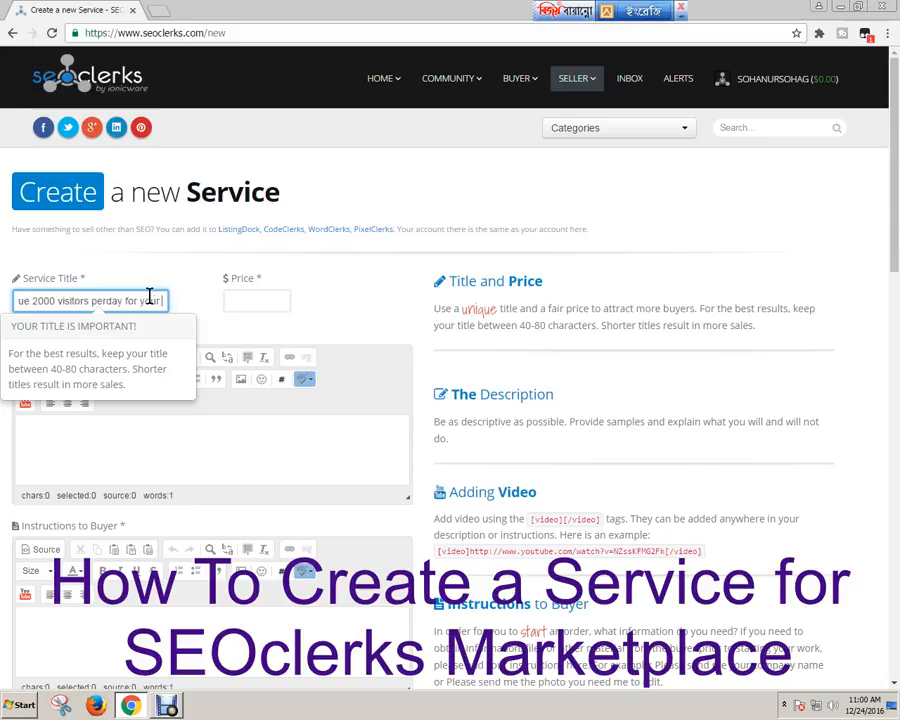
text(outbbe)
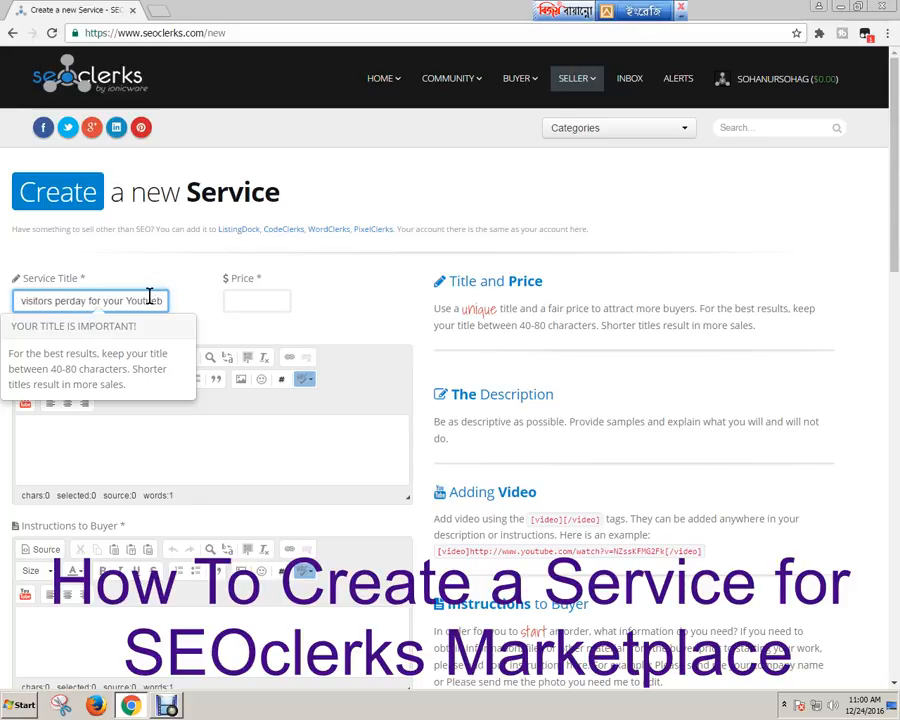
text( c)
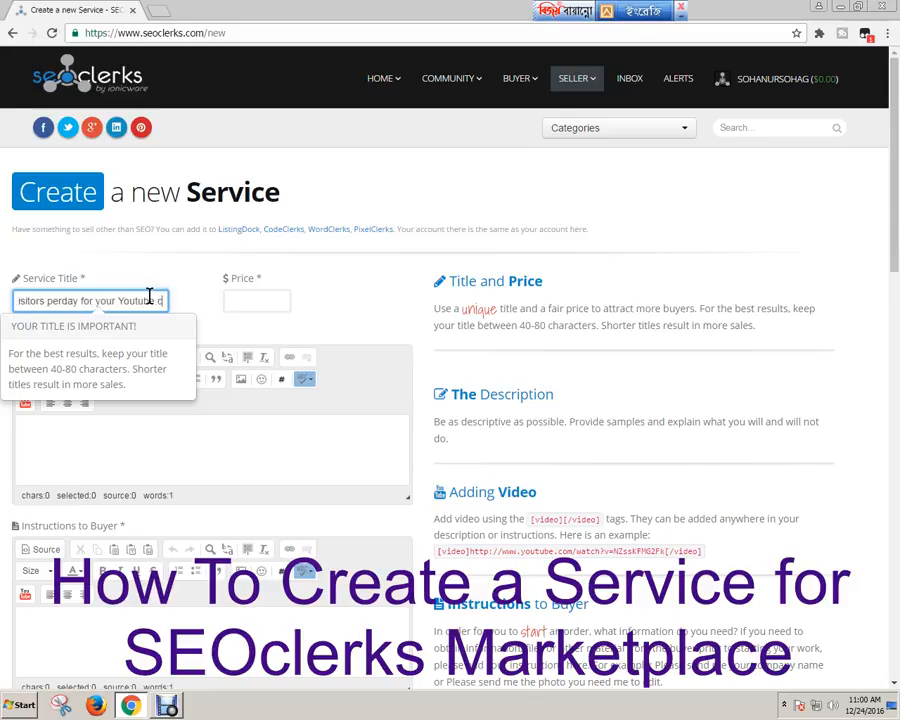
text(hannel)
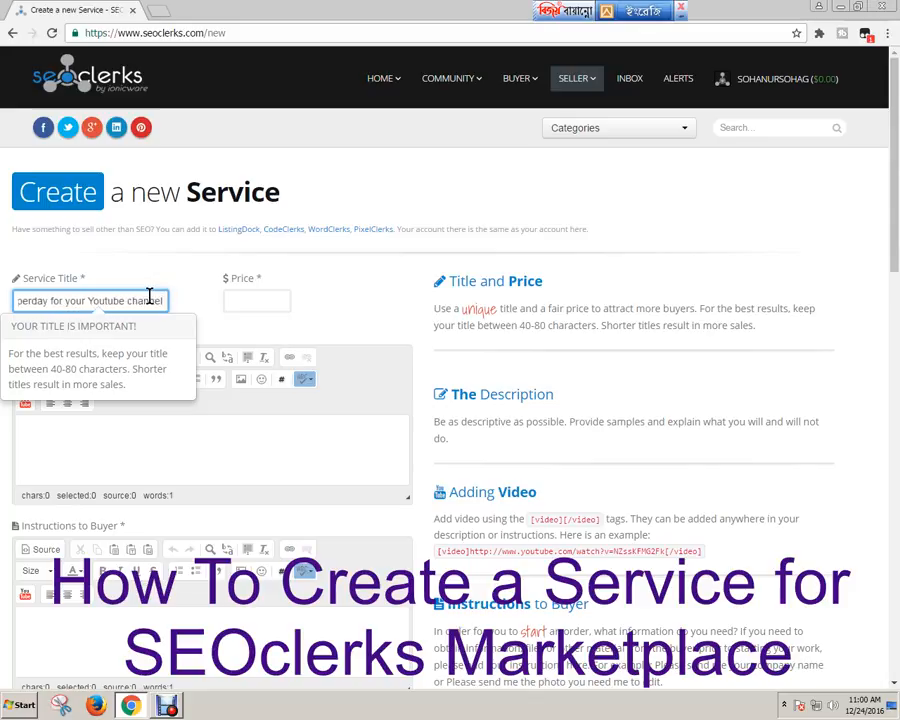
Set the service price to 10 dollars.
click(259, 298)
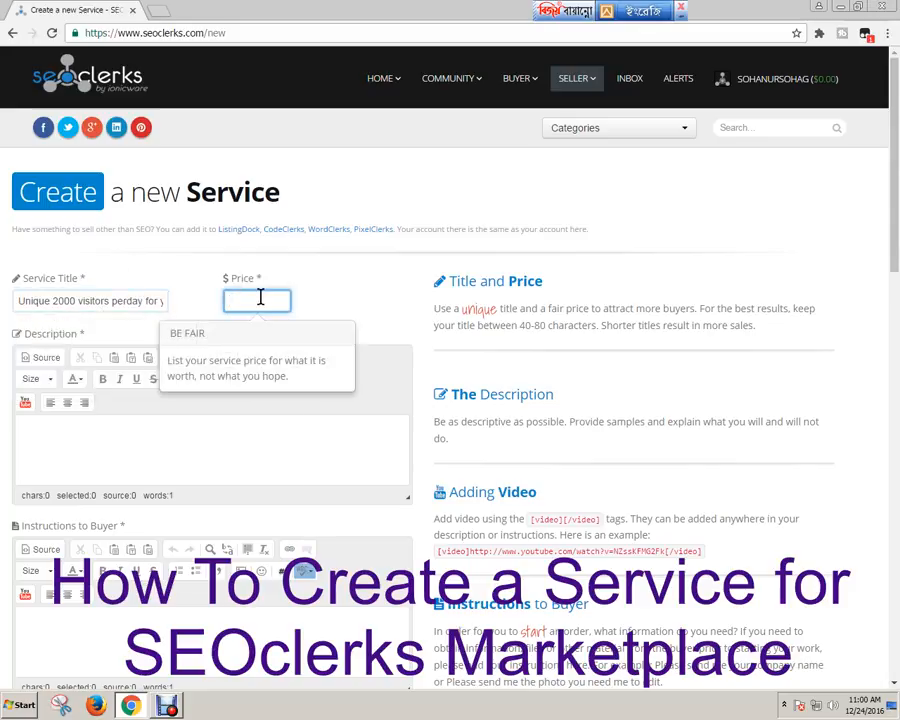
click(260, 297)
click(263, 300)
text(10)
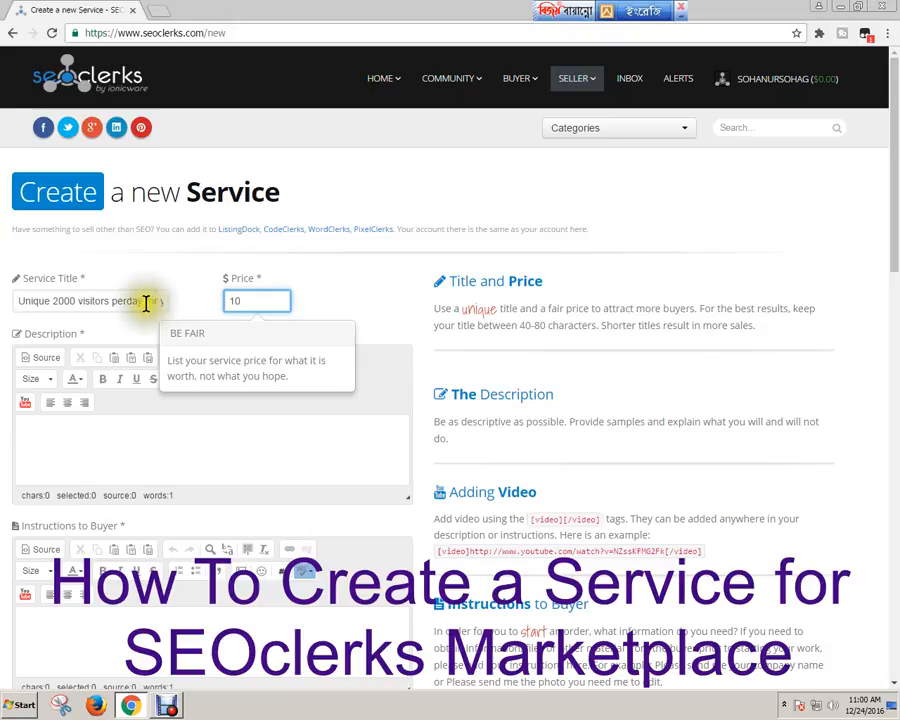
click(344, 310)
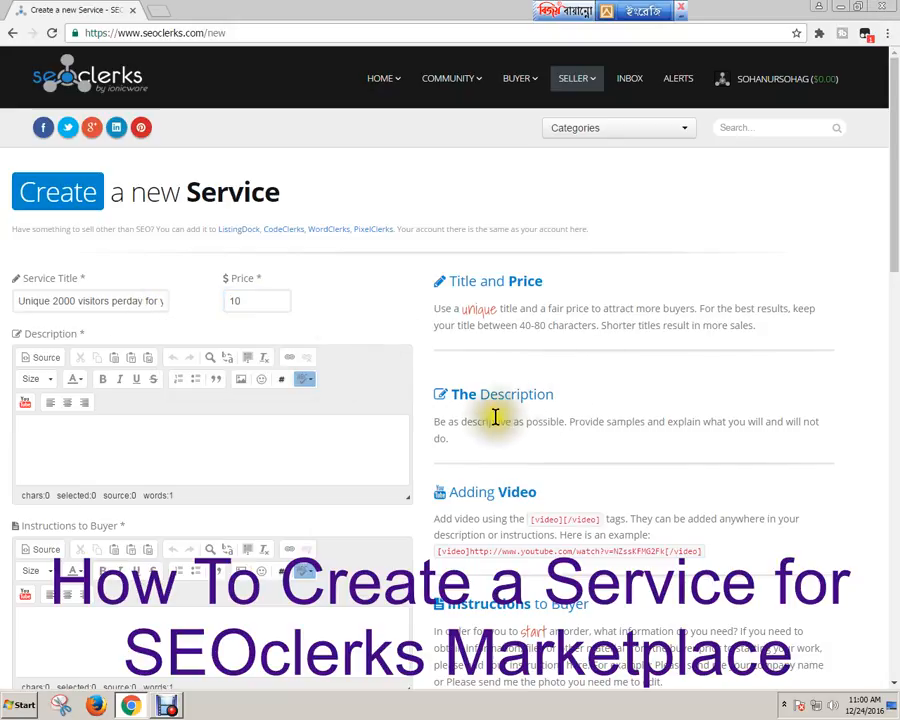
Begin the service description with "I will generated uniqe traffic for yourtube channel.".
click(128, 434)
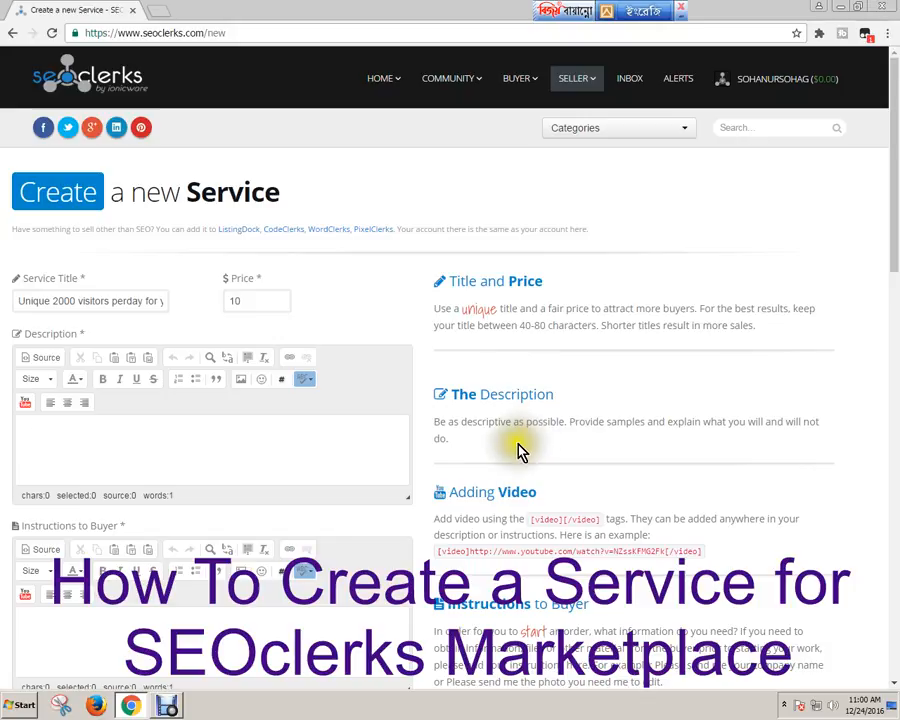
click(169, 430)
text(I will generated )
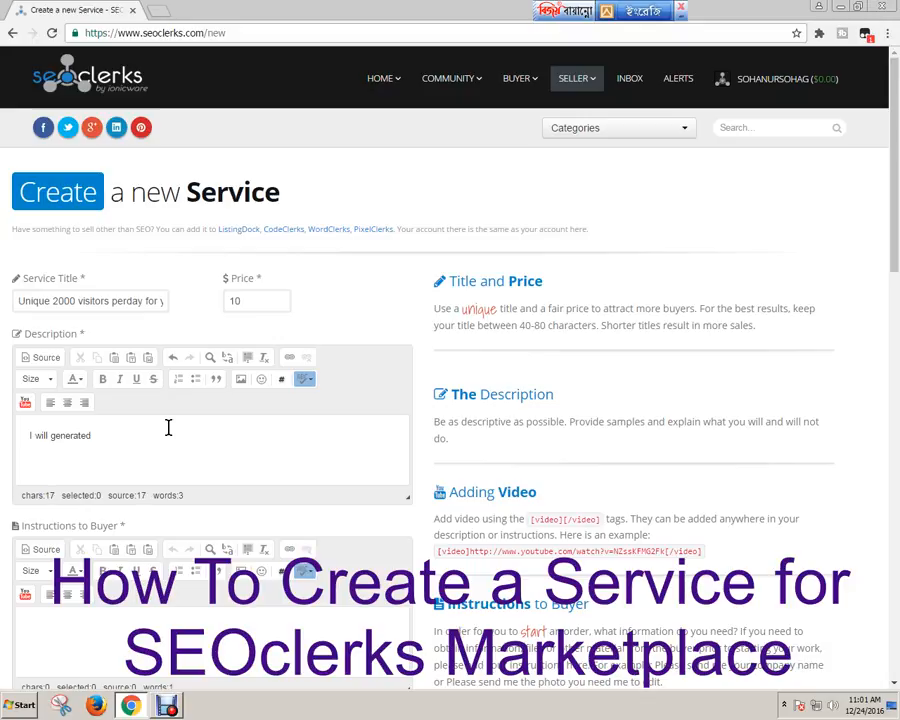
text(uniqe traffic)
text(e)
key(BackSpace)
key(BackSpace)
text(for youtube channel.ic)
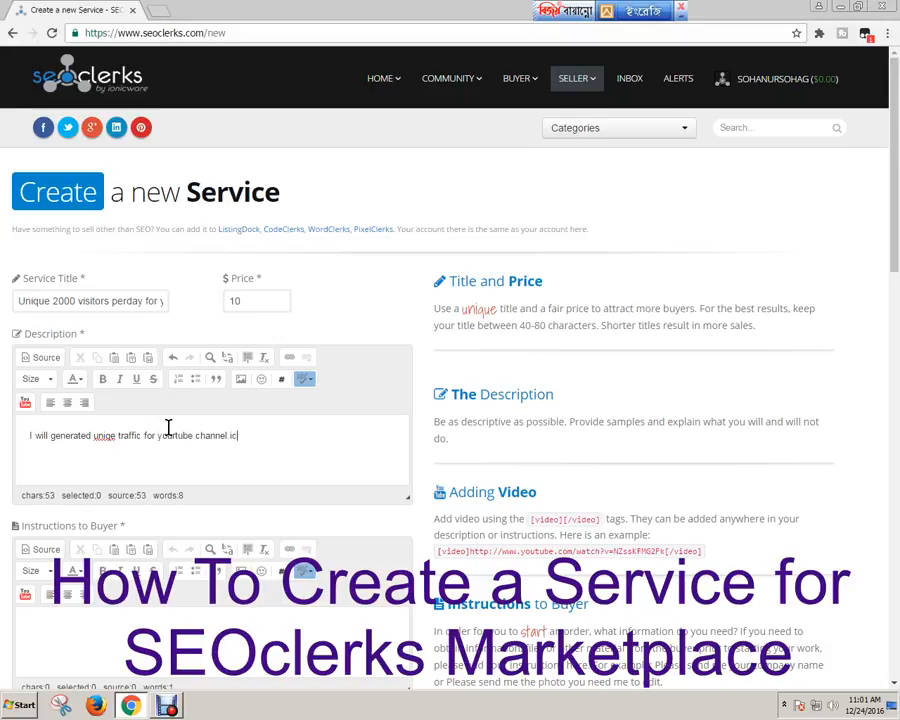
Add "It's 100% real." as the second sentence of the description.
key(BackSpace)
text(It's 100% legit)
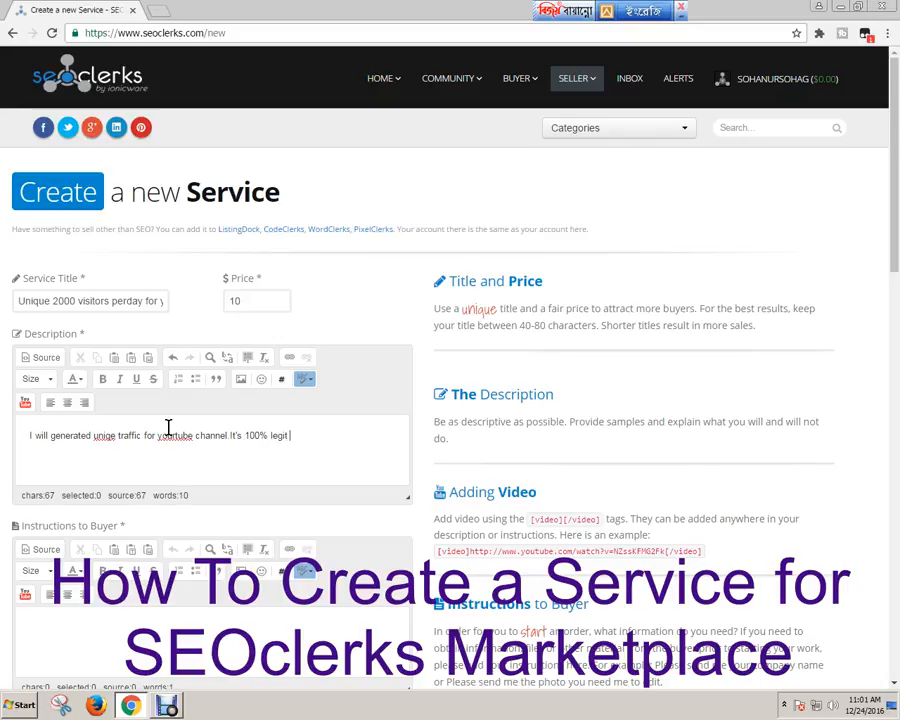
text( or)
key(BackSpace)
key(BackSpace)
key(BackSpace)
key(BackSpace)
key(BackSpace)
key(BackSpace)
key(BackSpace)
key(BackSpace)
key(BackSpace)
key(BackSpace)
text(real.)
Continue the description with "It can make massive earn for your channel".
text(I ca)
key(BackSpace)
key(BackSpace)
key(BackSpace)
text(t can make be)
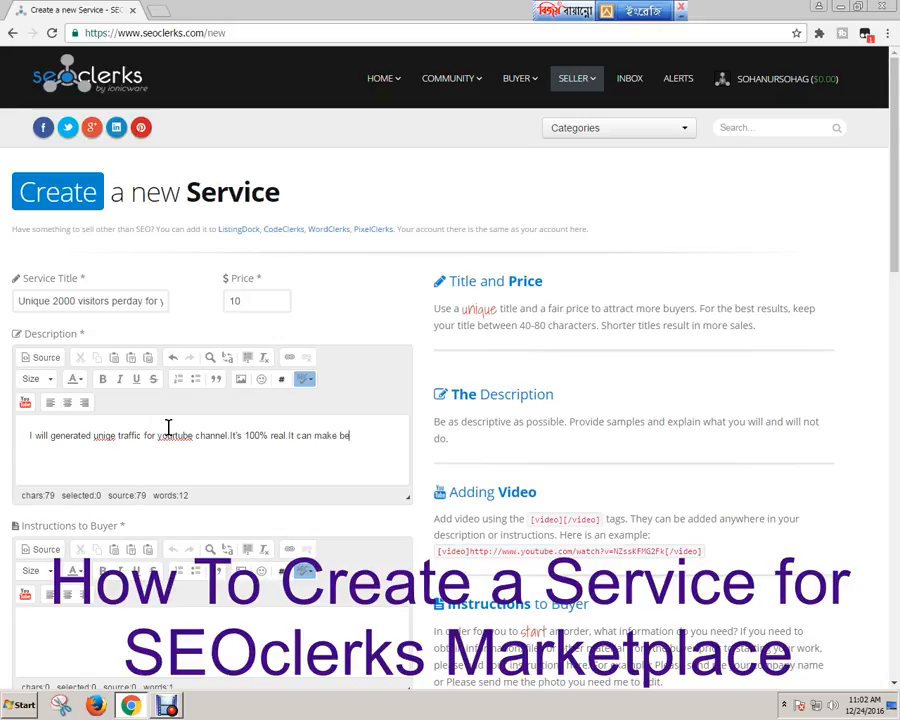
key(BackSpace)
key(BackSpace)
text(massive a)
key(BackSpace)
text(eran)
key(BackSpace)
key(BackSpace)
key(BackSpace)
text(arn for your can)
key(BackSpace)
key(BackSpace)
text(hannel)
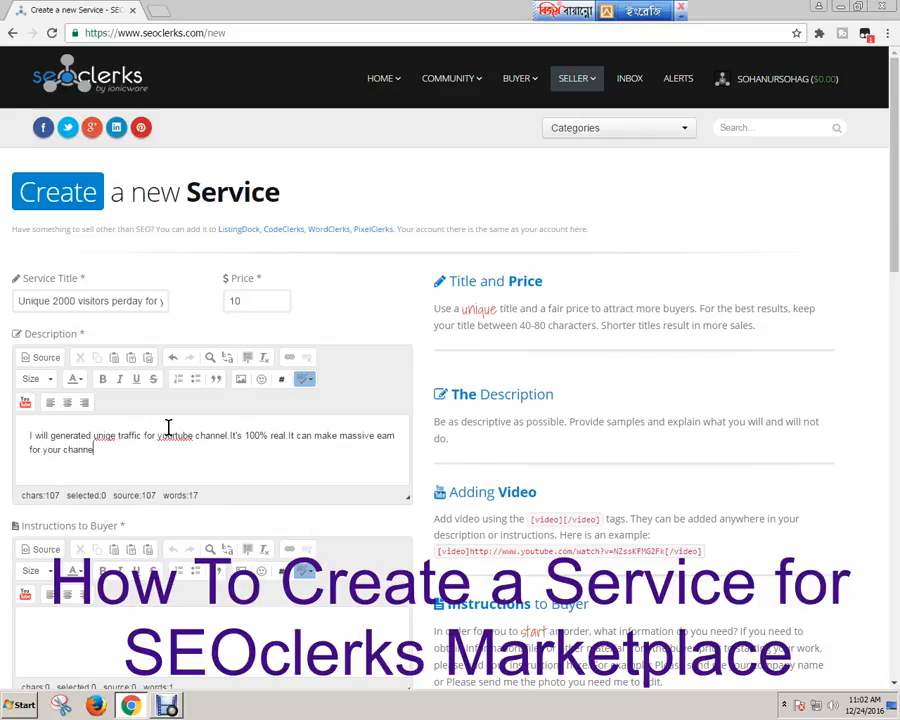
End the description's last sentence with a period and insert "your" before "yourtube channel" in the first sentence.
text(.)
click(117, 456)
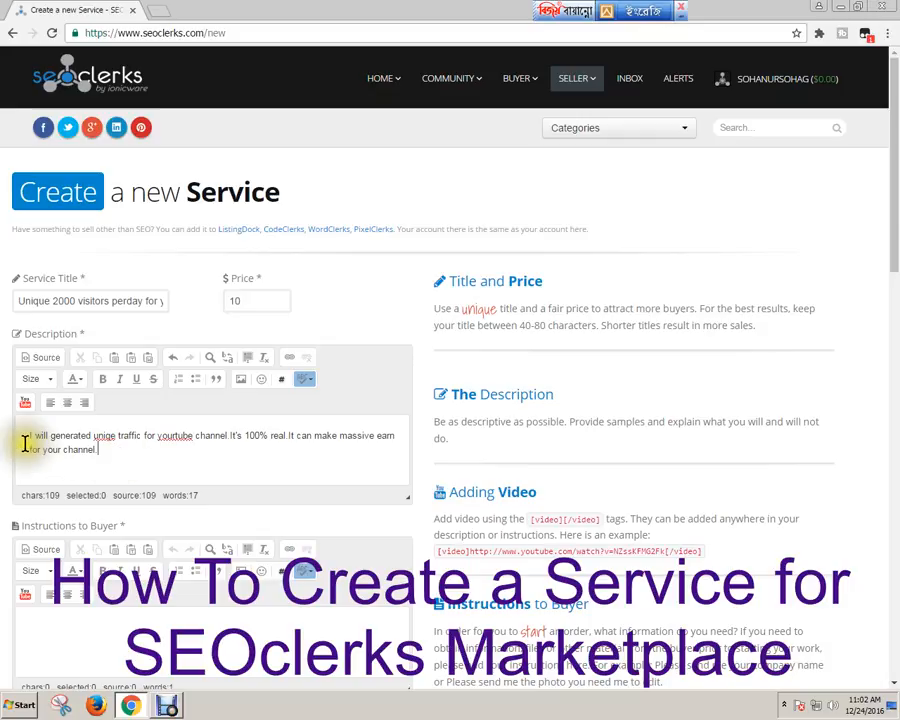
click(157, 436)
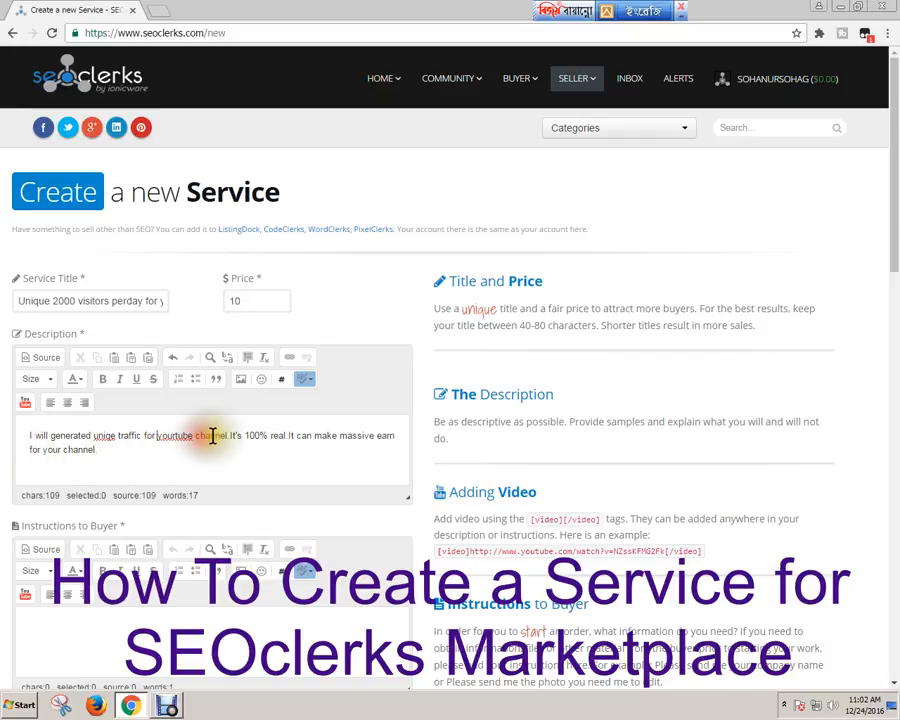
text(your)
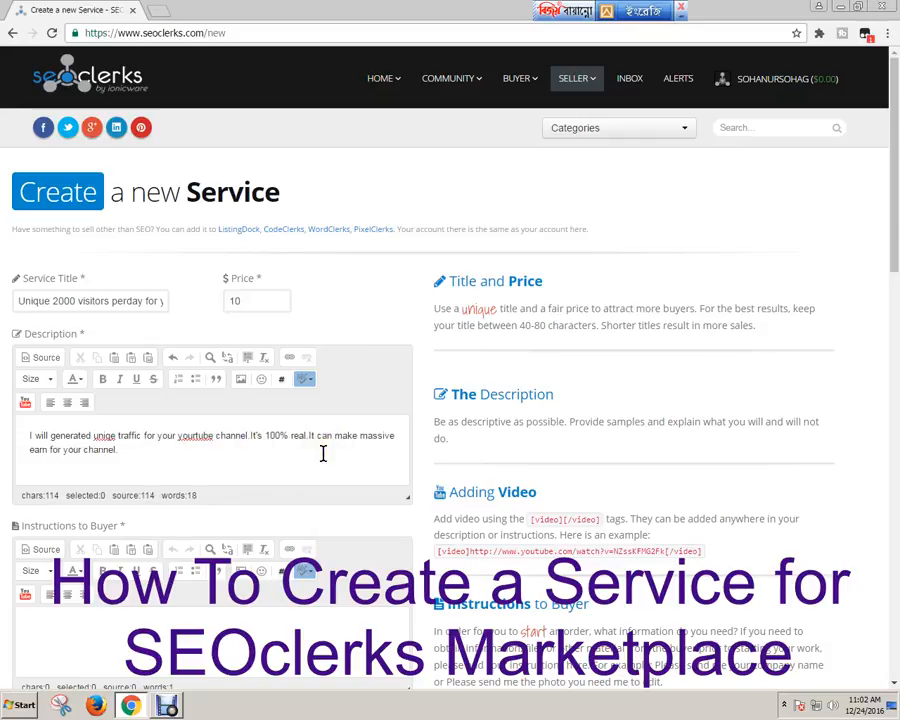
click(118, 450)
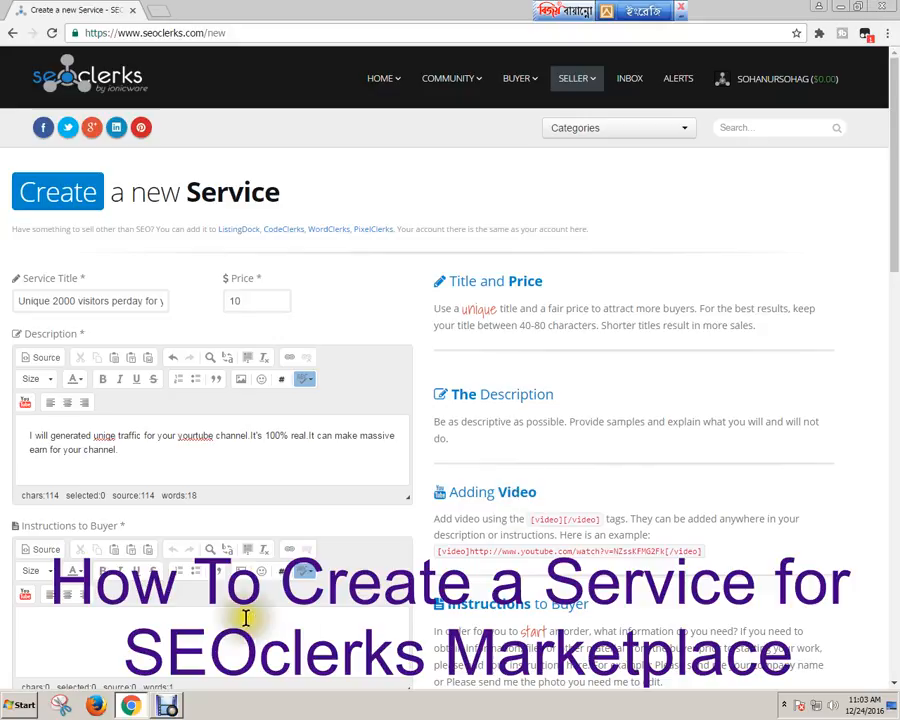
Begin the instructions to the buyer with "Please give your".
scroll(240, 612, down, 1)
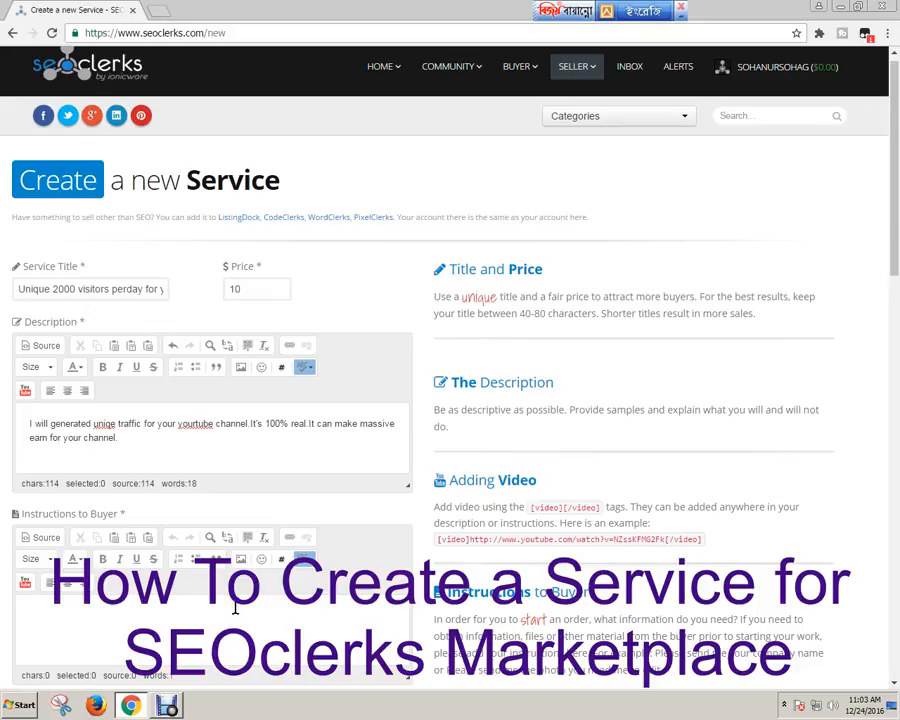
scroll(235, 608, down, 5)
scroll(237, 611, up, 3)
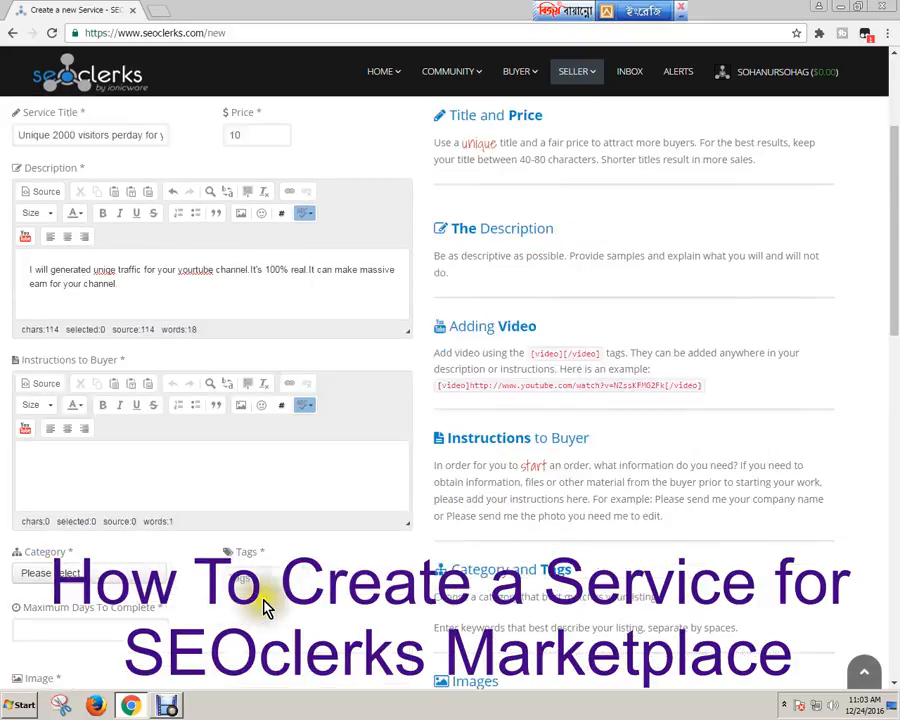
click(172, 454)
click(250, 460)
text(Please )
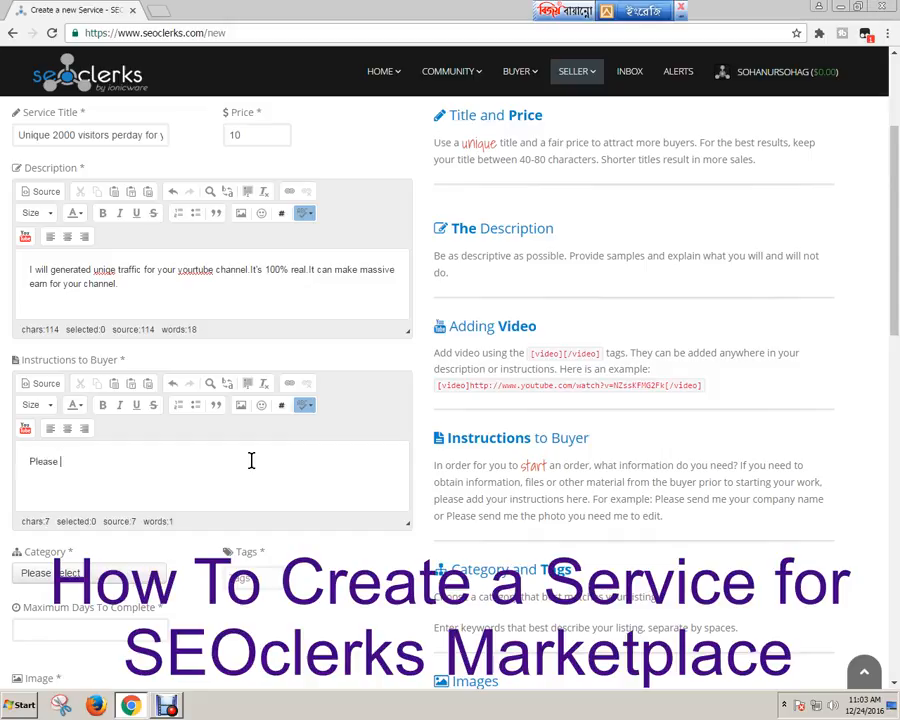
text(give your)
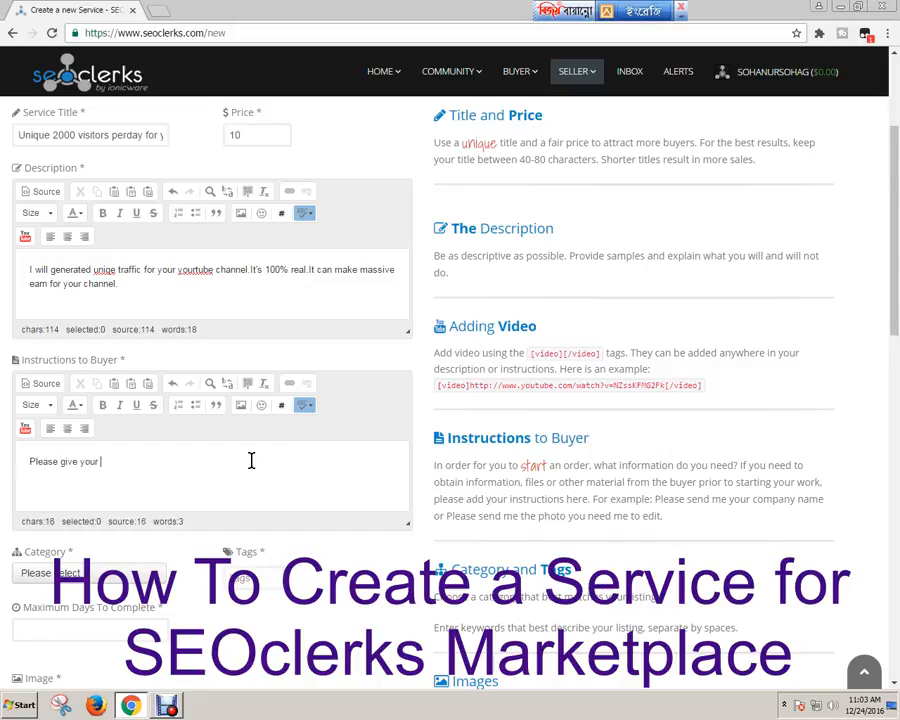
Complete the buyer instructions sentence with "channel or video link.".
text( cah)
key(BackSpace)
key(BackSpace)
text(hannel or video link)
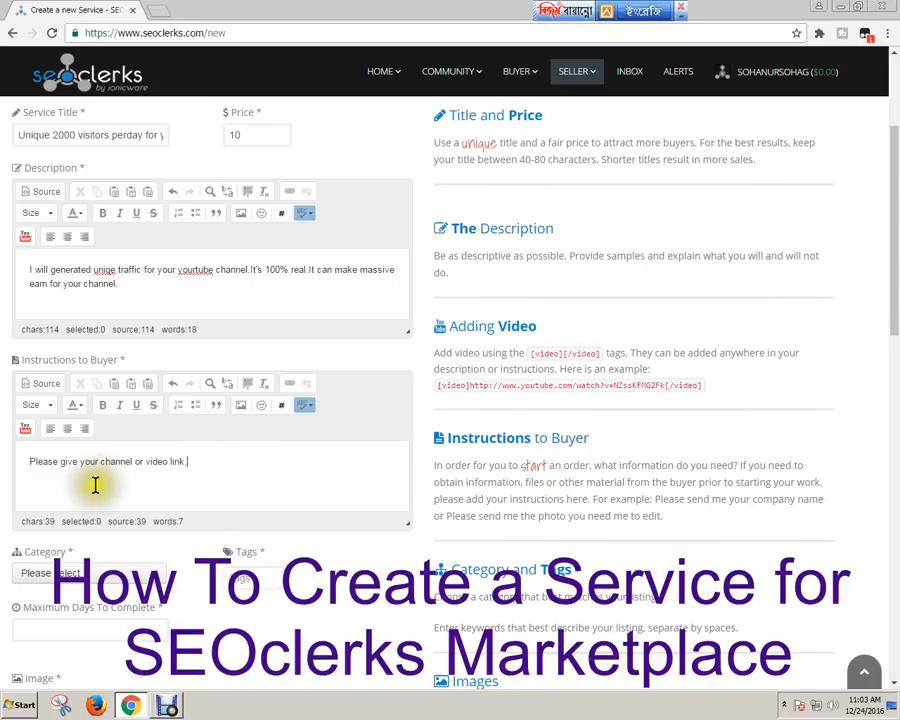
click(228, 462)
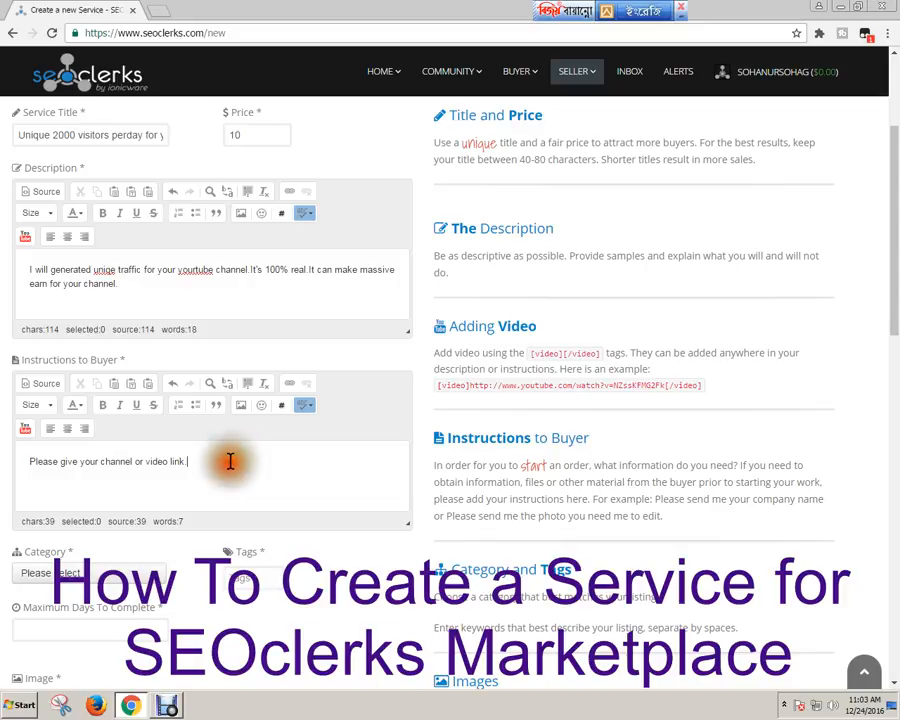
scroll(229, 462, down, 3)
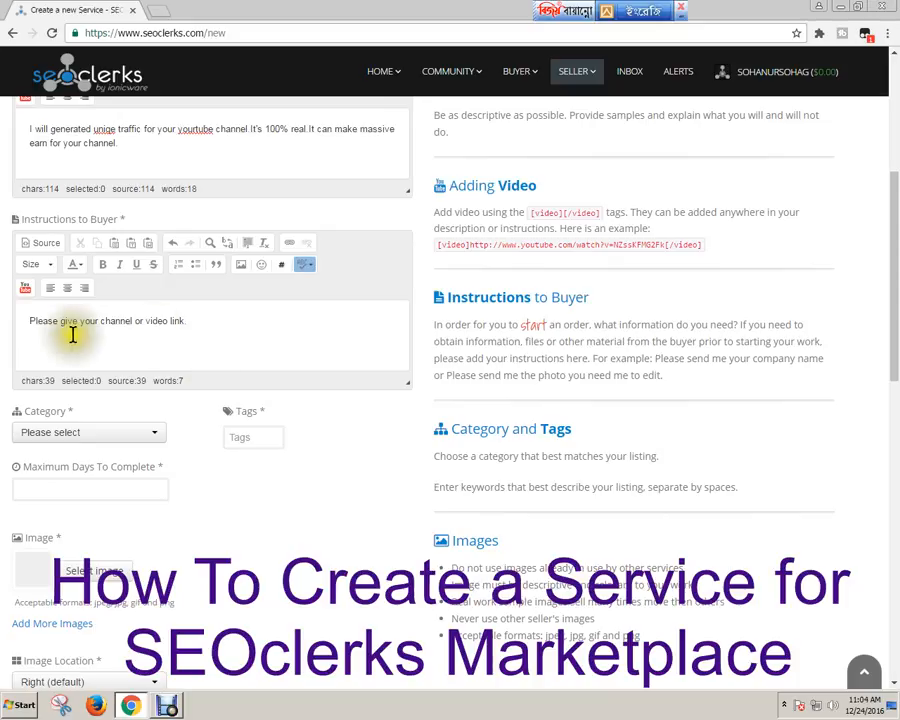
click(31, 323)
click(214, 318)
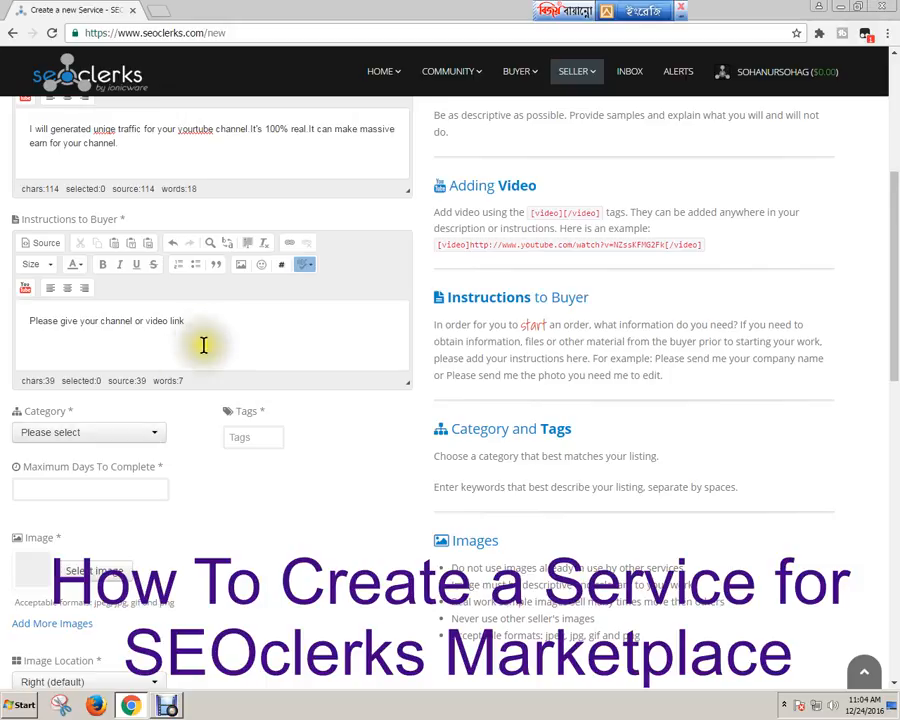
text(.)
Set the service category to Traffic.
click(148, 440)
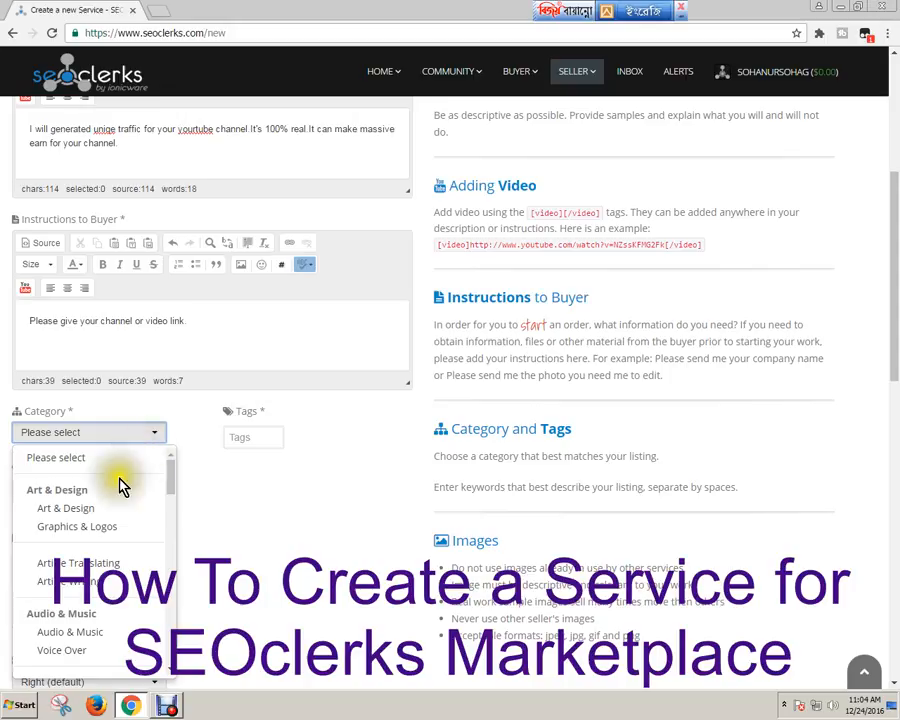
scroll(115, 505, down, 10)
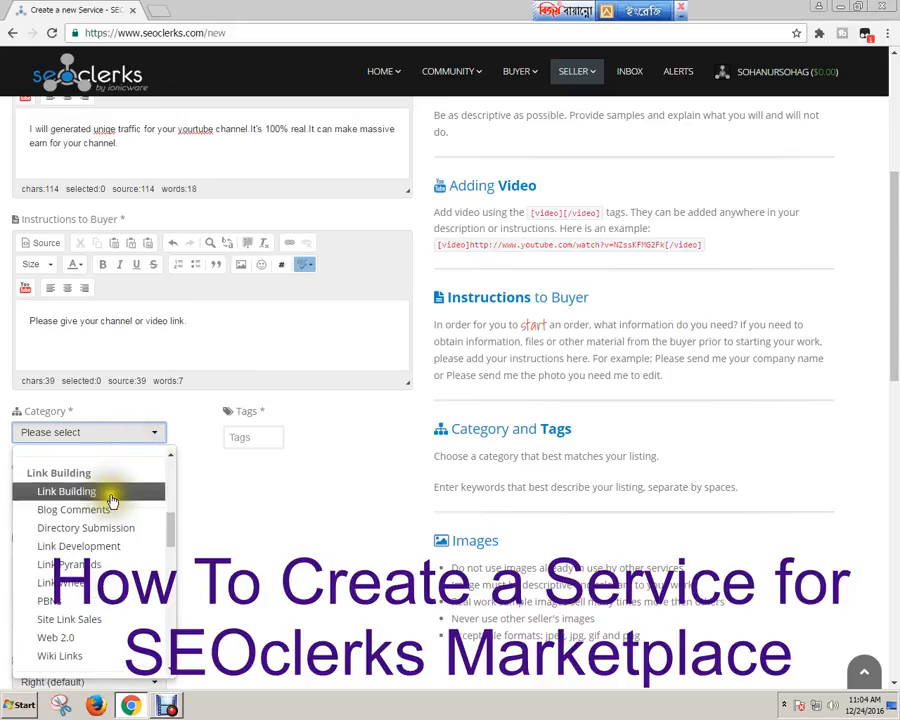
scroll(112, 500, down, 3)
scroll(112, 500, down, 3)
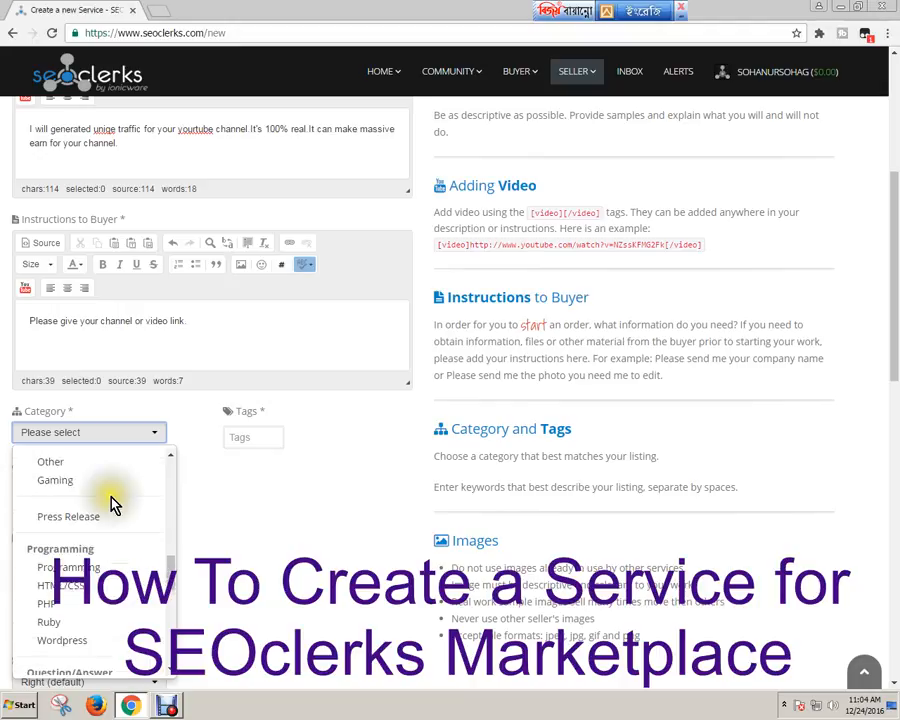
scroll(112, 504, down, 5)
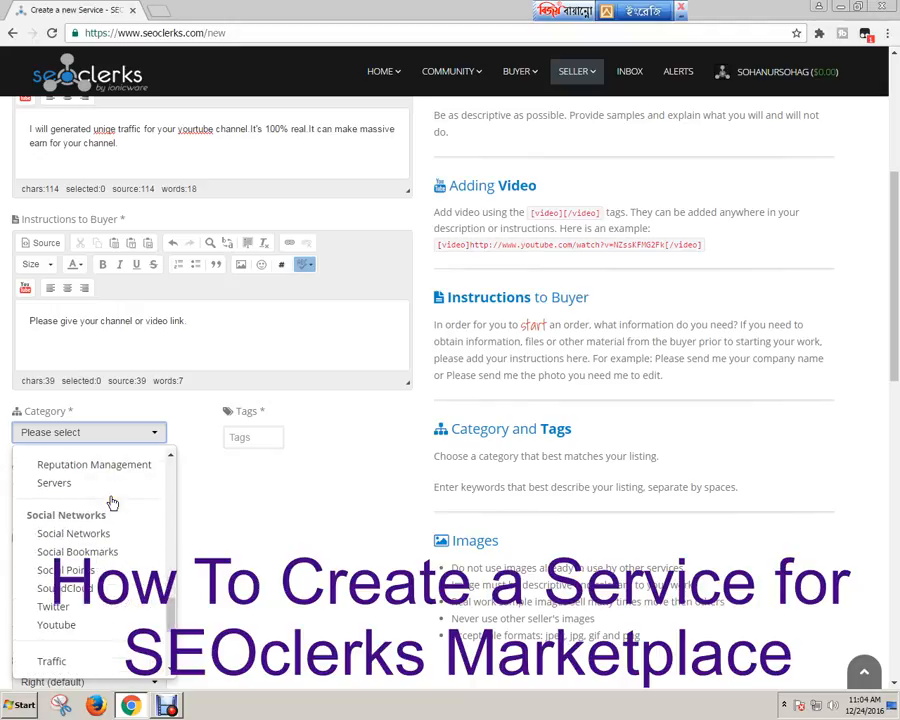
scroll(112, 502, down, 2)
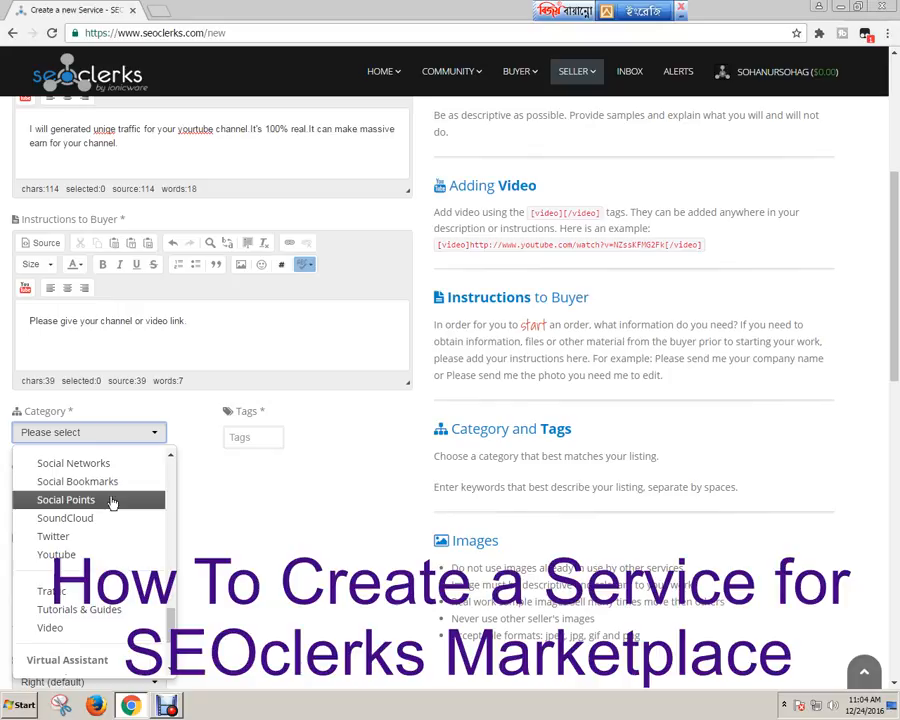
click(62, 591)
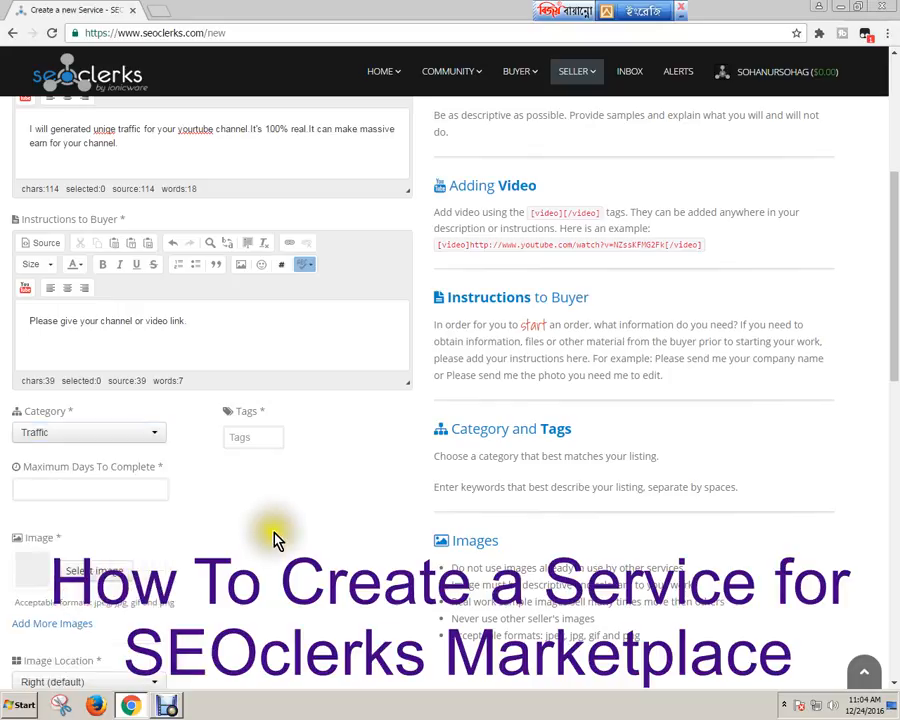
Add the tag Real and the suggested tag Youtubeviewshi to the service.
click(261, 437)
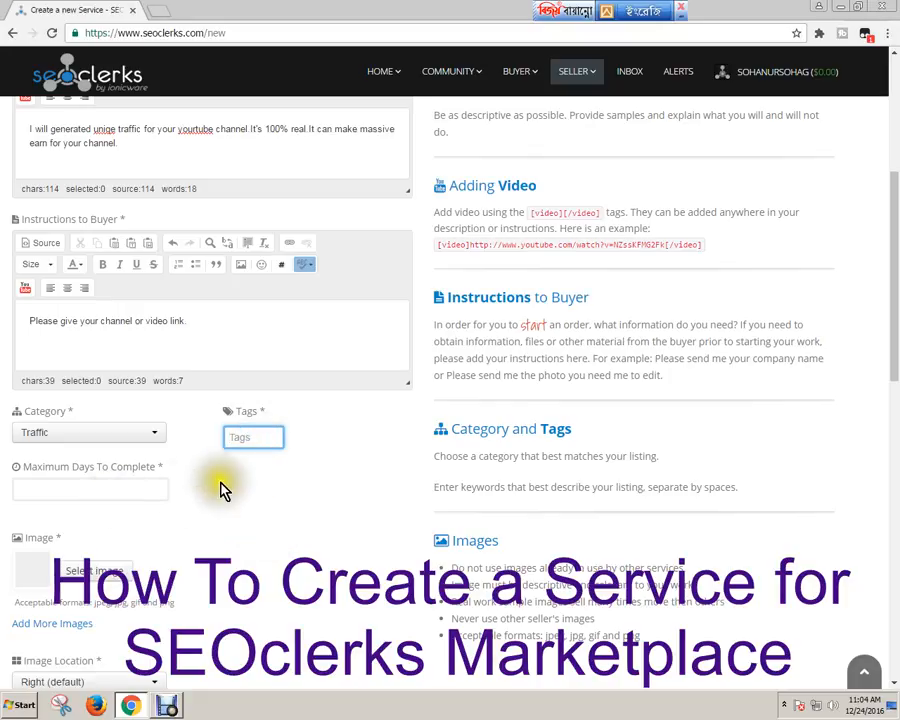
click(263, 440)
click(263, 444)
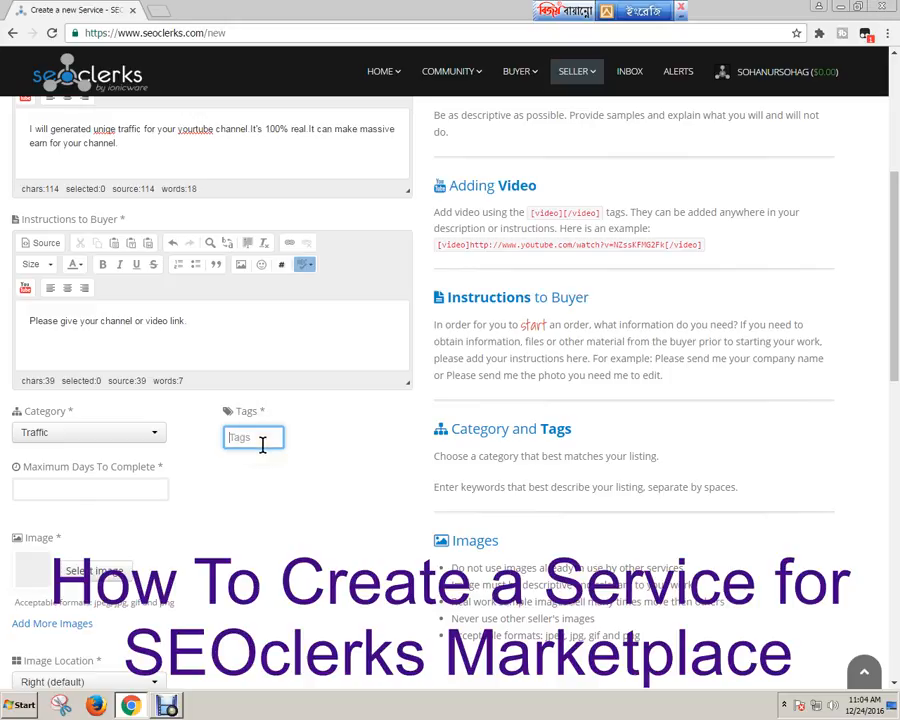
text(real)
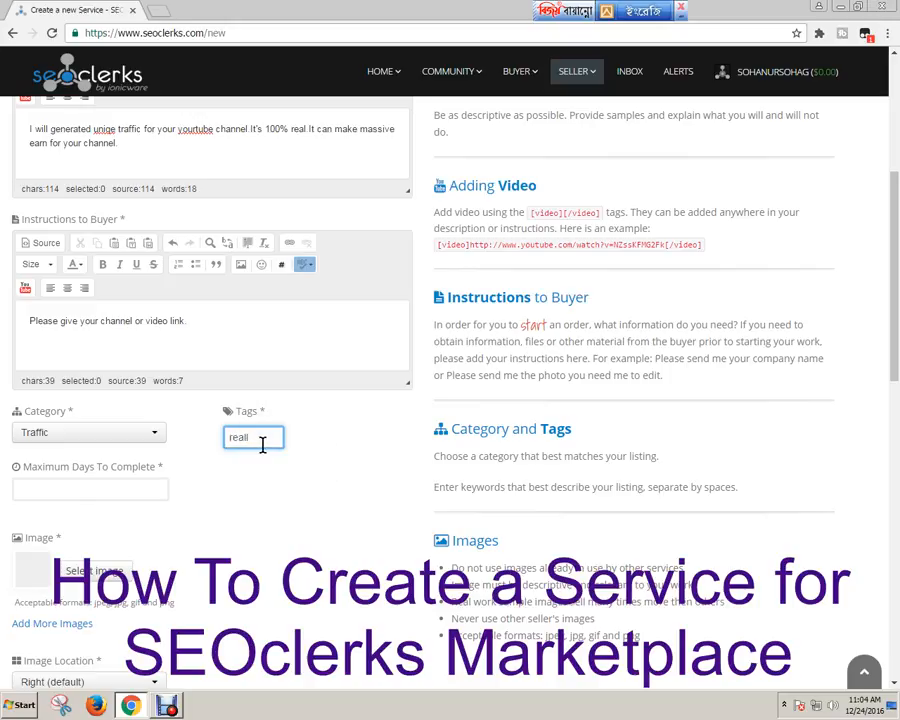
key(space)
text(v)
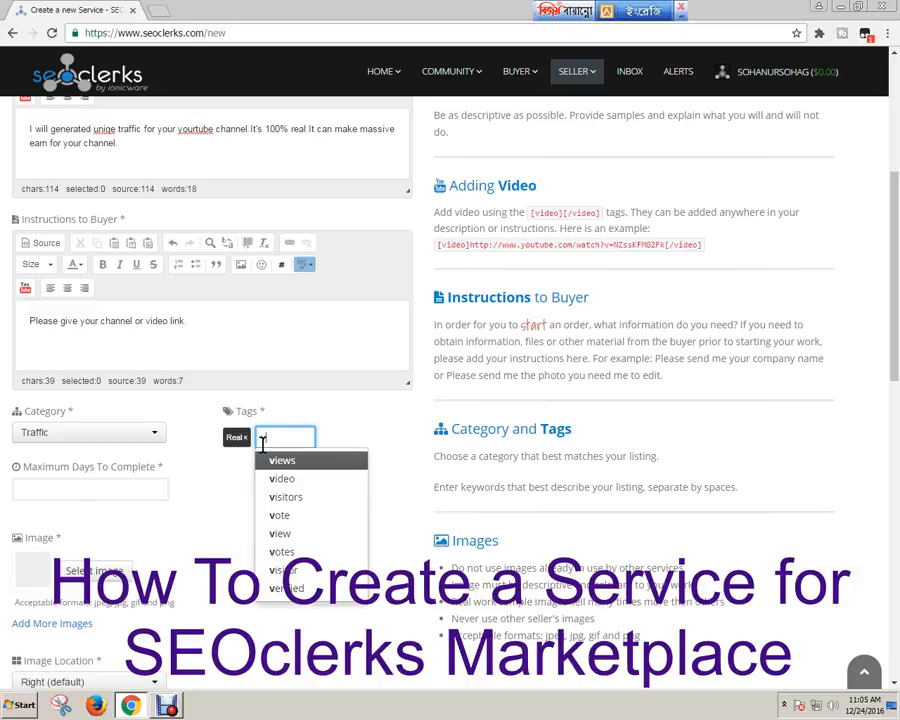
text(iew)
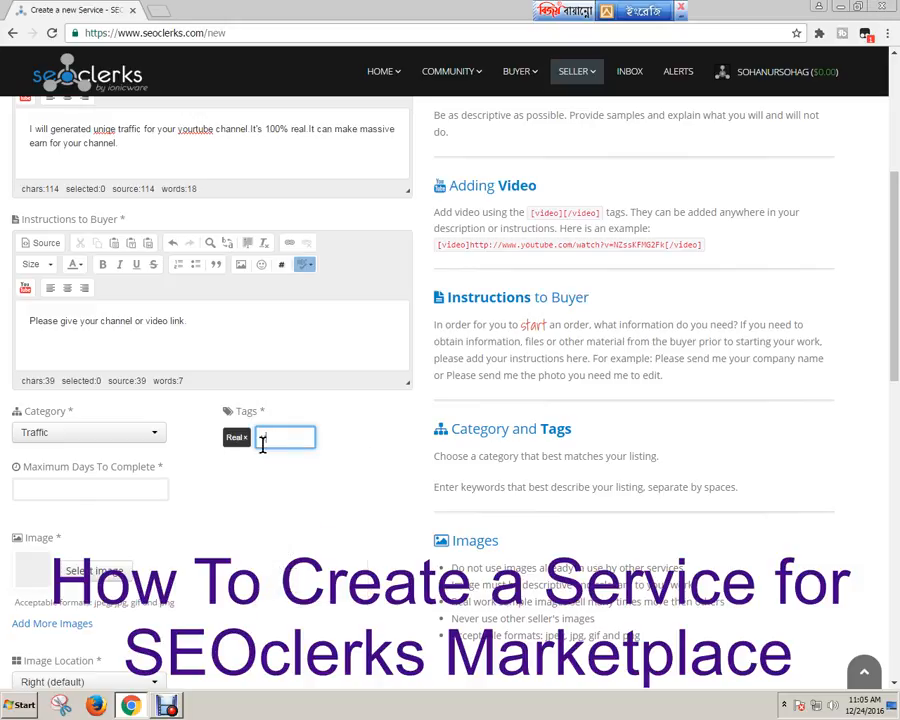
text(s)
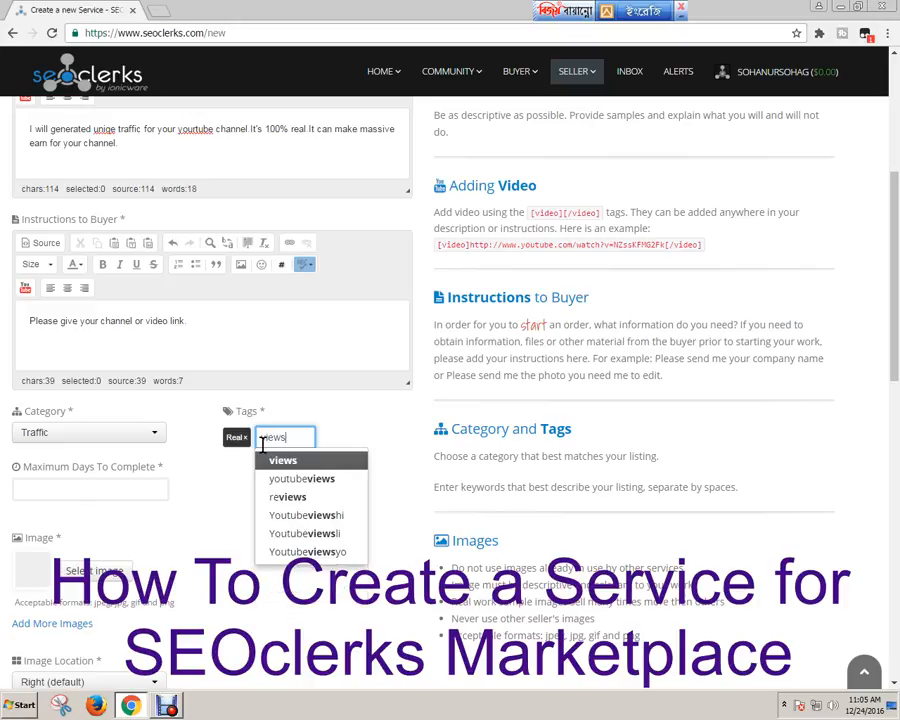
click(300, 518)
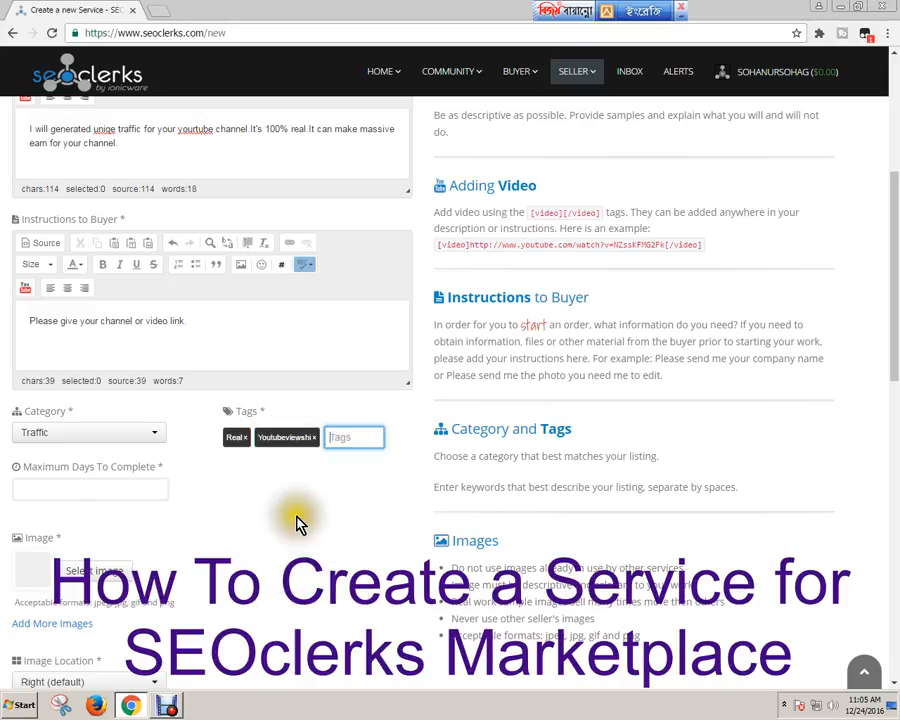
Remove the tag Real and add the suggested tag Visitors instead.
click(247, 440)
click(311, 437)
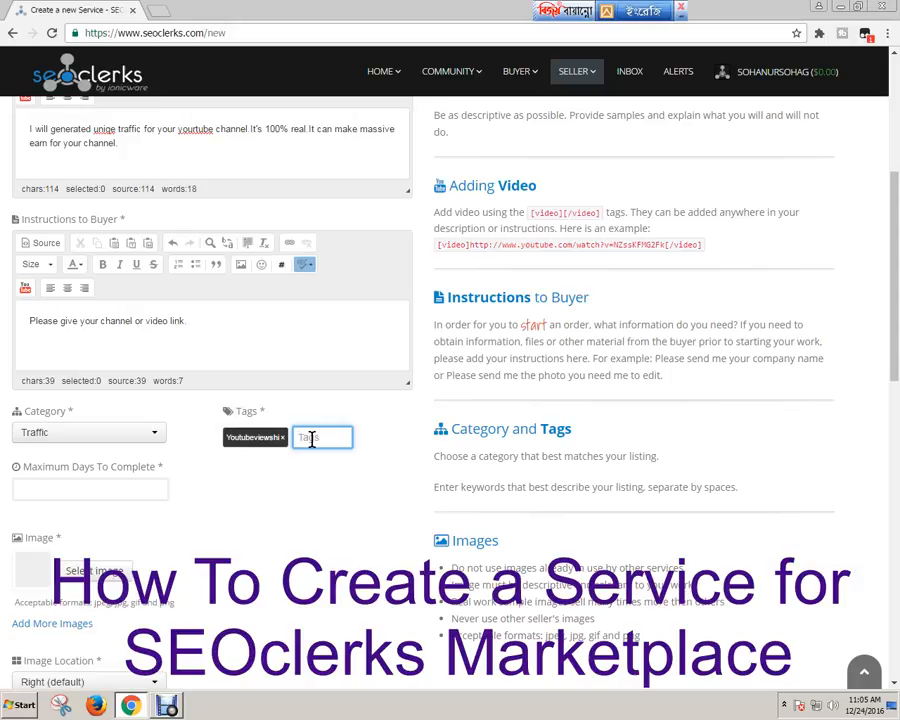
text(vi)
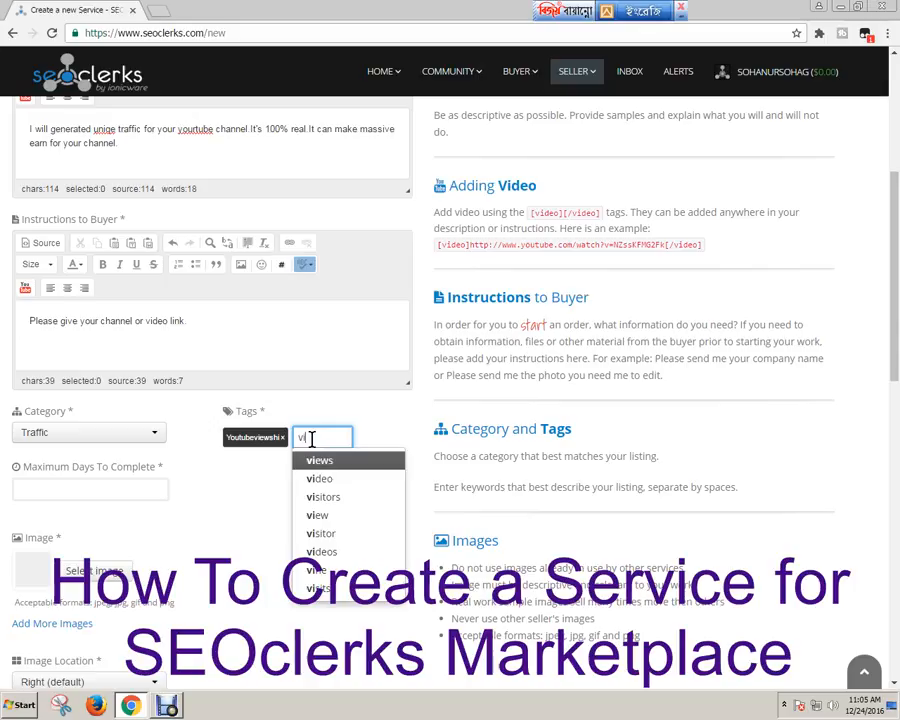
click(335, 500)
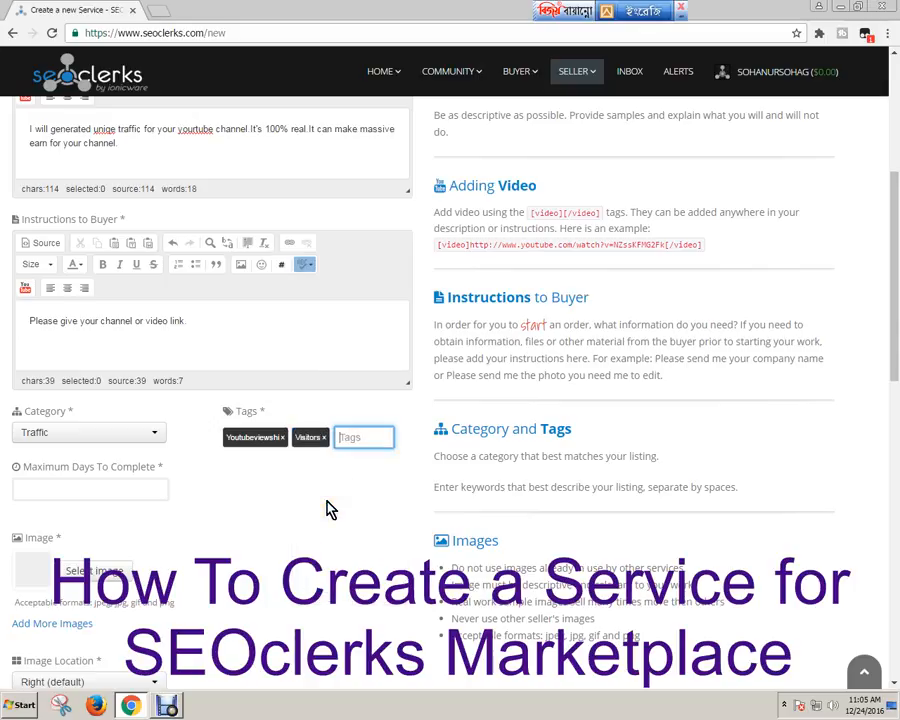
Set the maximum days to complete the service to 2.
click(135, 493)
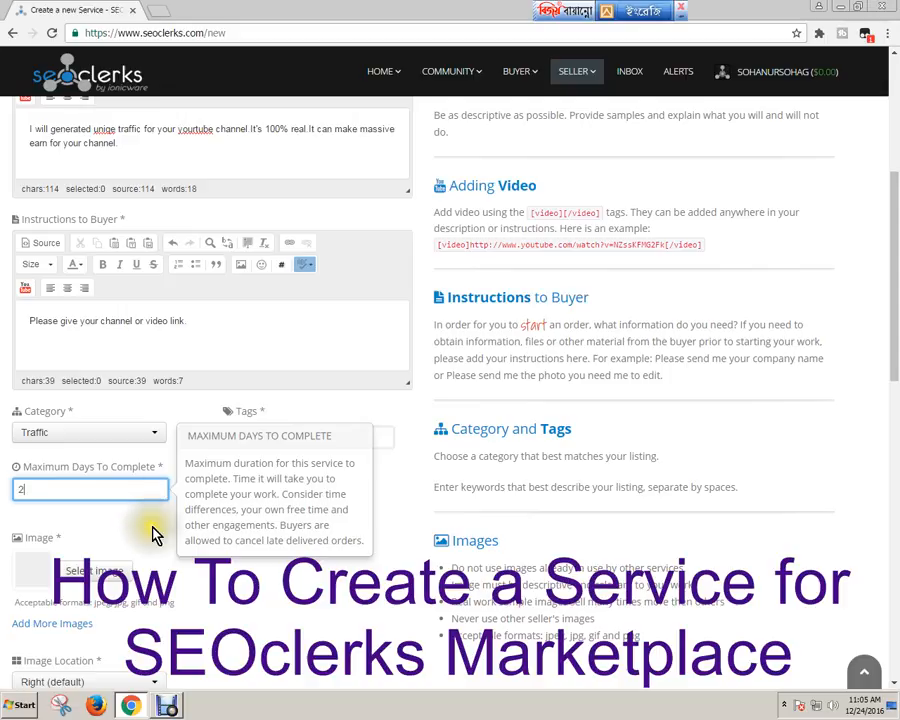
click(152, 530)
Read the image guidelines for the listing, especially the rule on descriptive and relevant images.
scroll(200, 560, down, 3)
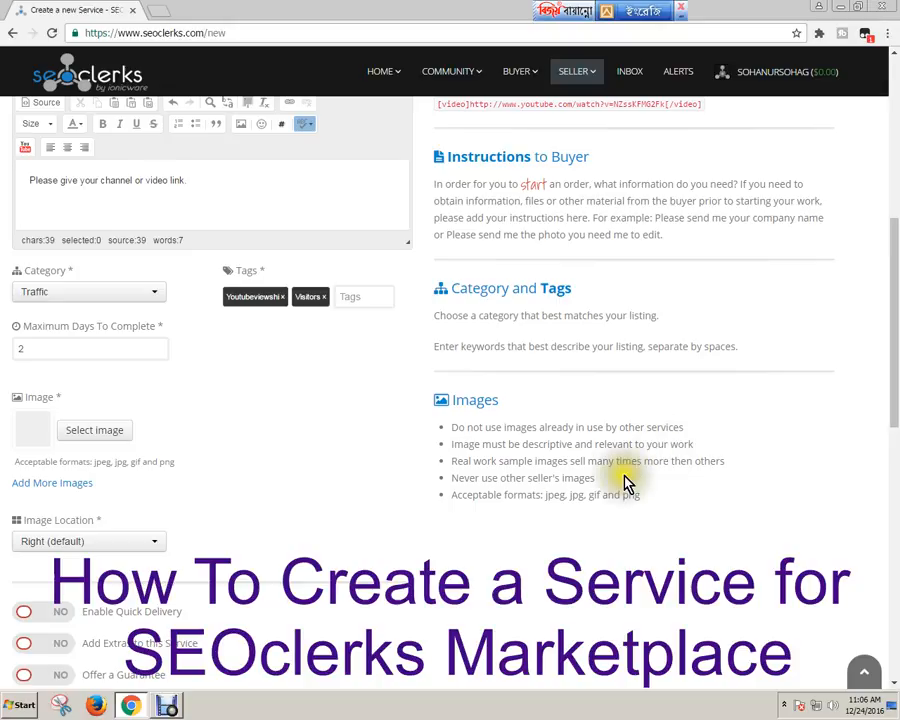
drag(451, 446, 697, 446)
click(659, 446)
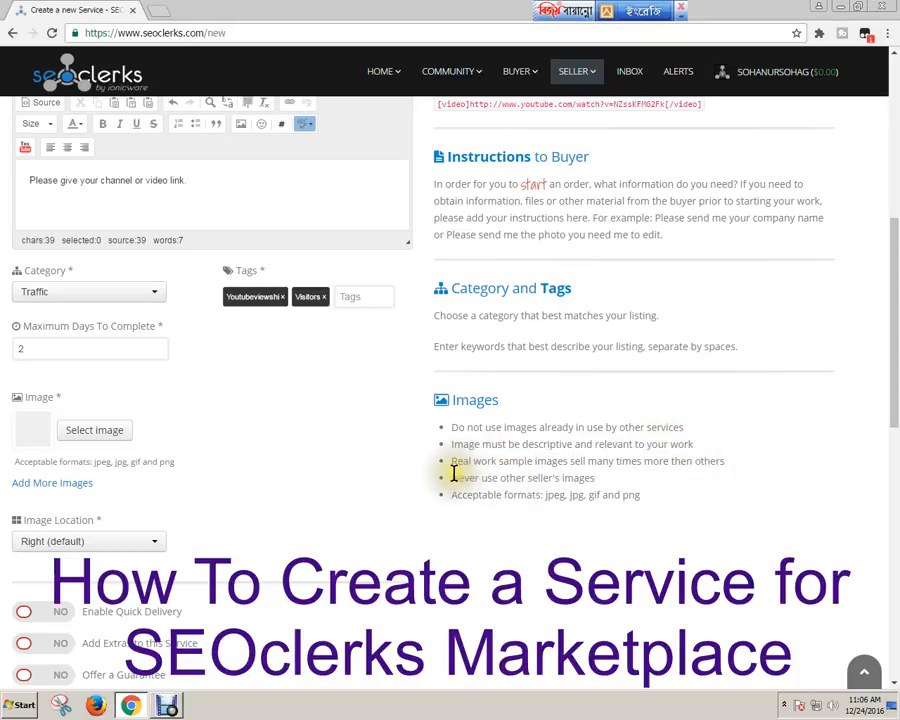
drag(453, 444, 700, 444)
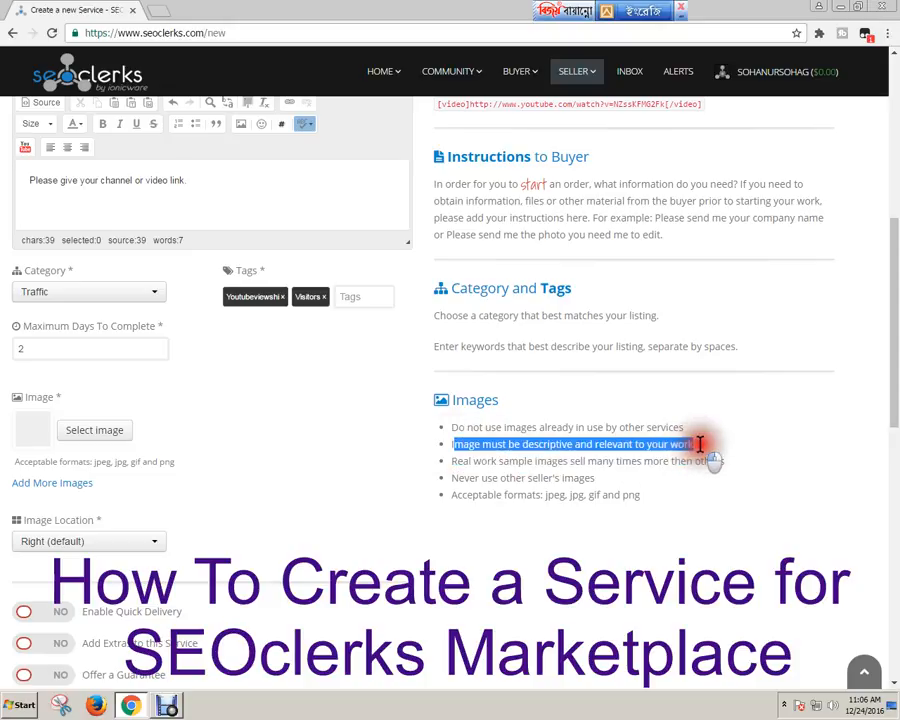
click(629, 446)
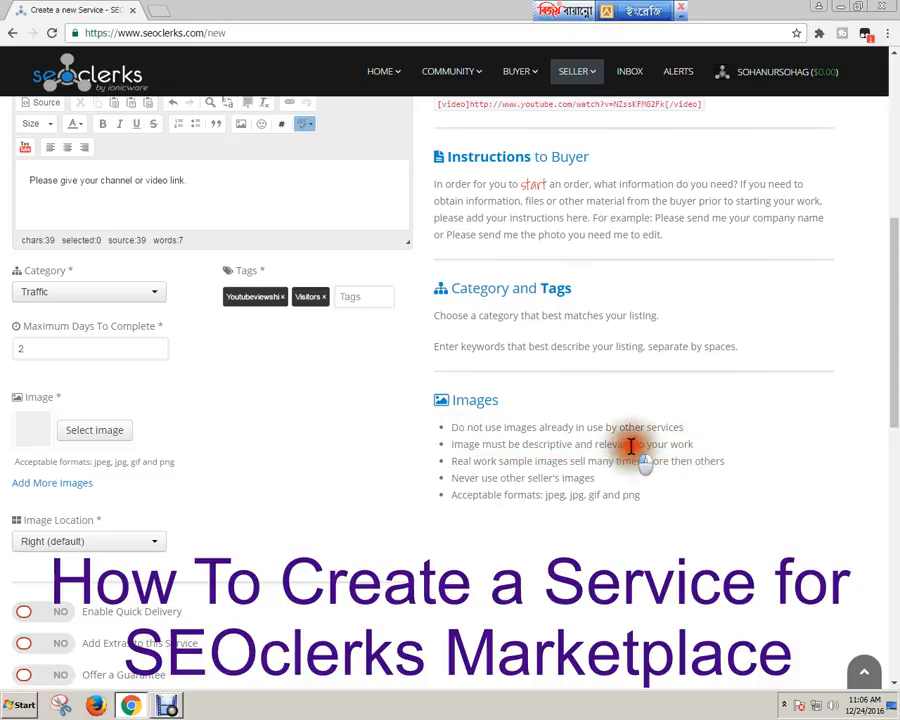
drag(452, 444, 539, 447)
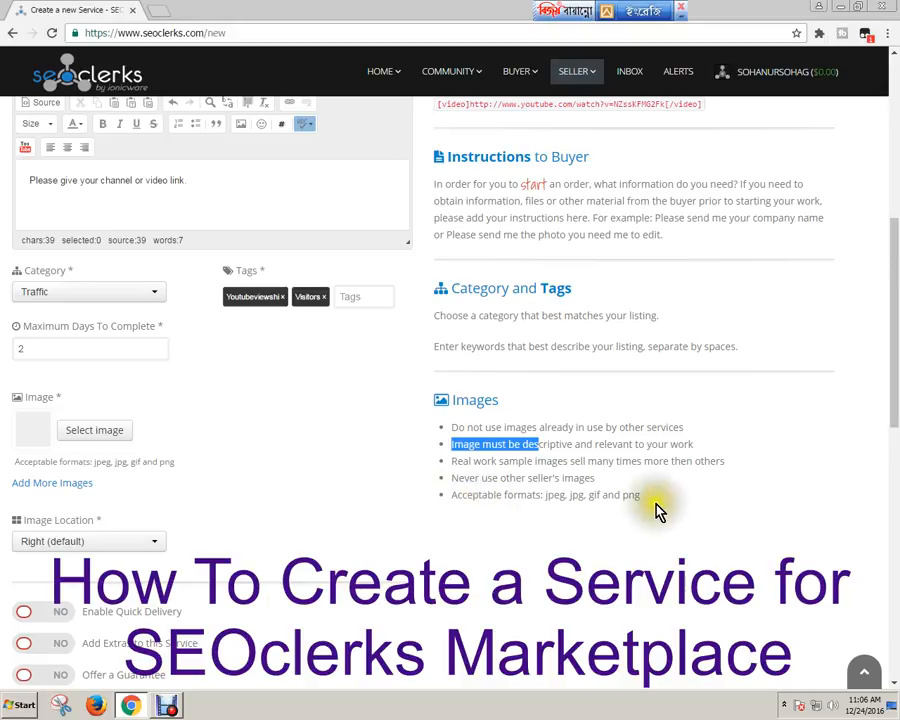
click(497, 539)
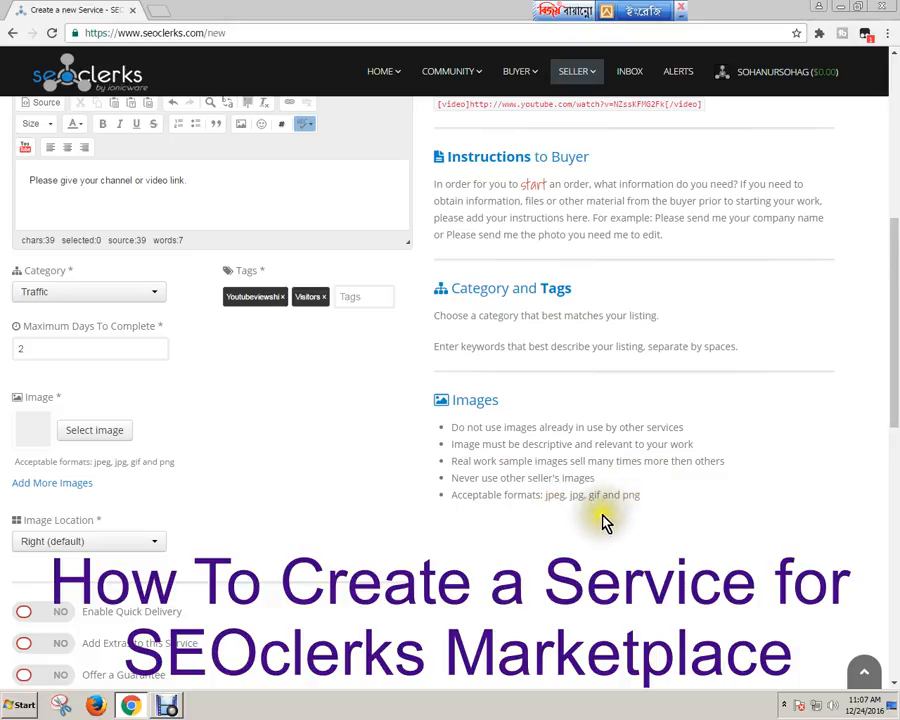
Upload the blue YouTube channel traffic picture from the Pictures library as the service's main image.
click(341, 480)
click(112, 432)
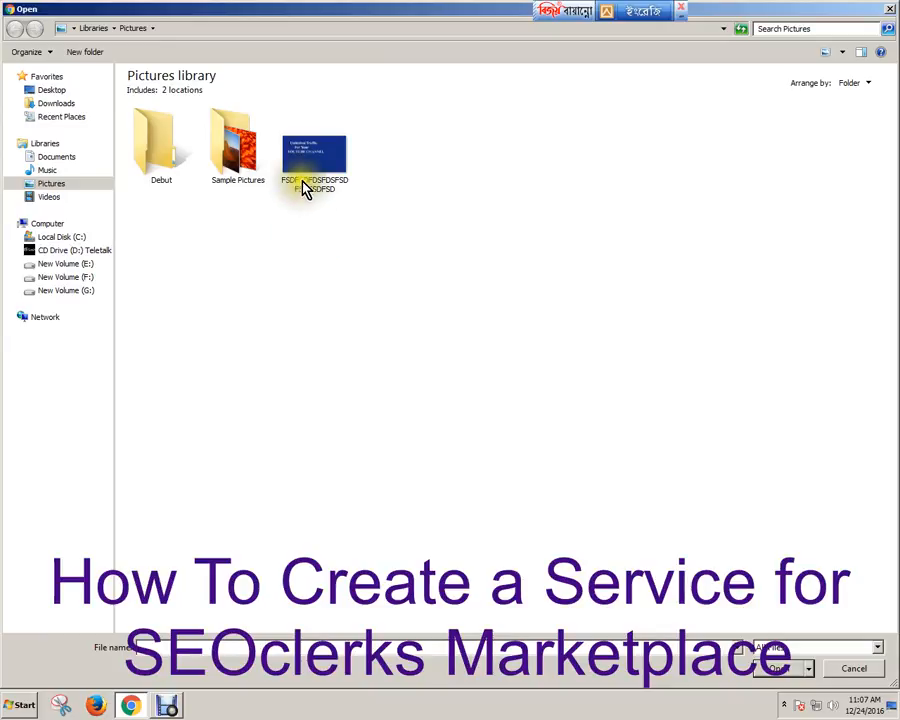
click(306, 186)
click(776, 672)
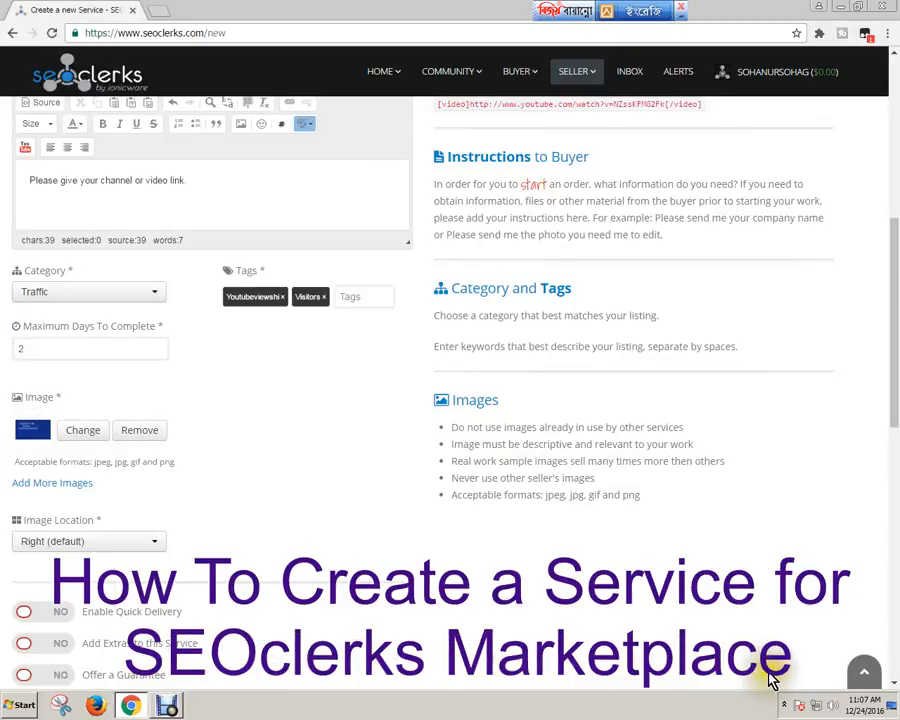
Review the image location setting and the optional service switches, including quick delivery, extras, guarantee, coupons, affiliates and shipping.
mouse_move(30, 539)
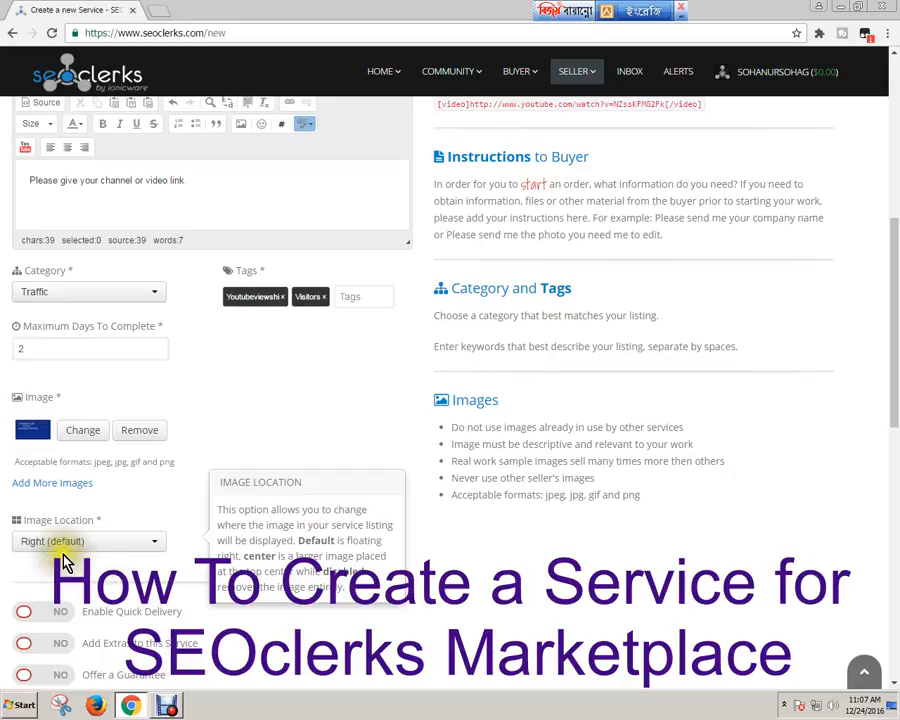
click(125, 568)
scroll(538, 582, down, 3)
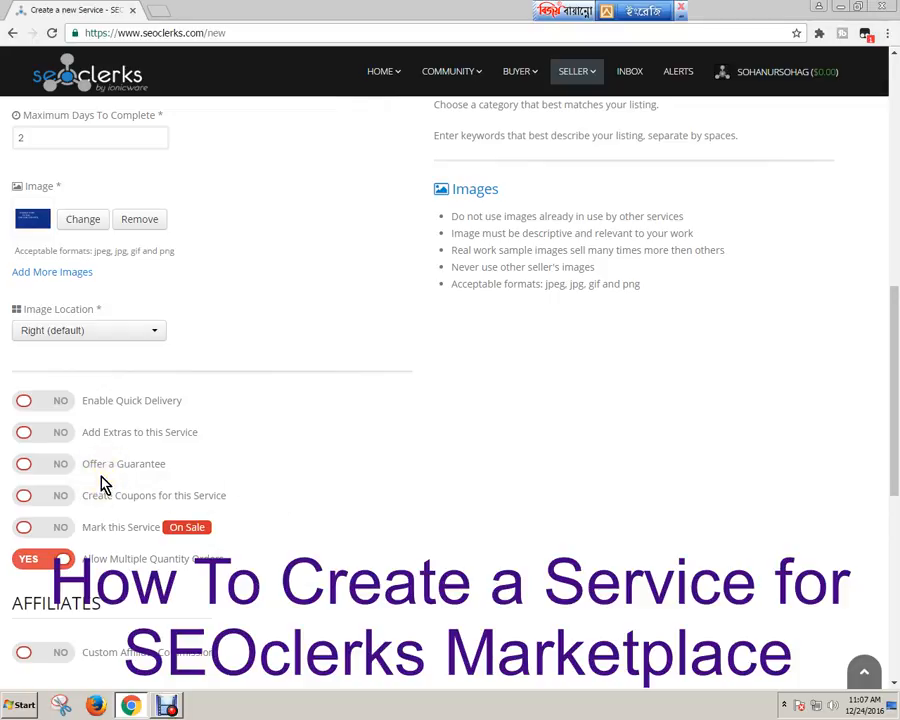
click(581, 491)
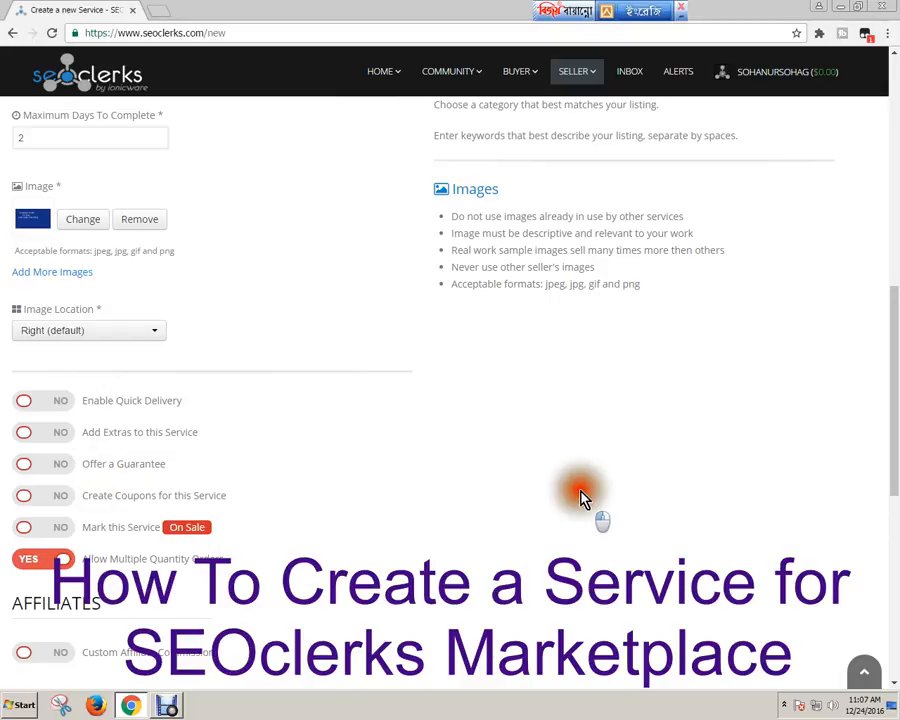
click(557, 496)
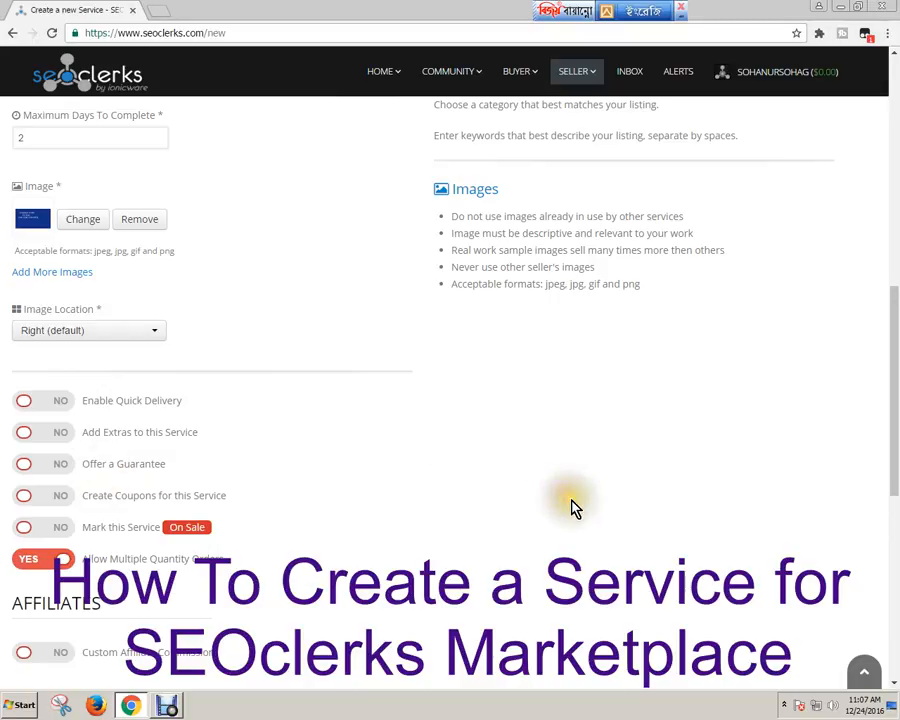
scroll(566, 516, down, 2)
scroll(570, 518, down, 1)
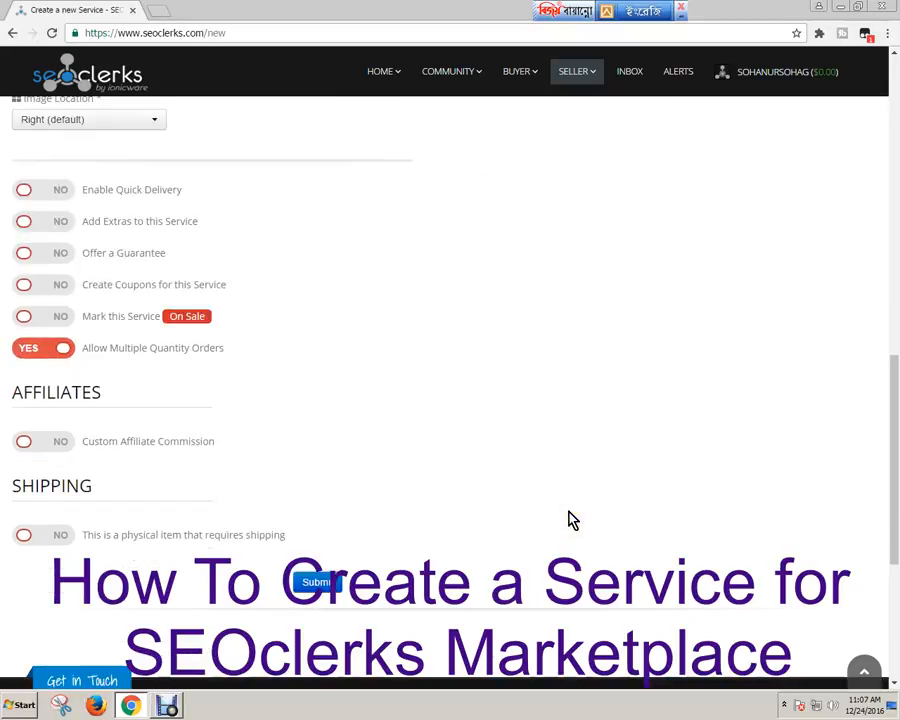
Bring up the Flash program running in the background, then return to the form and submit the new service.
click(790, 706)
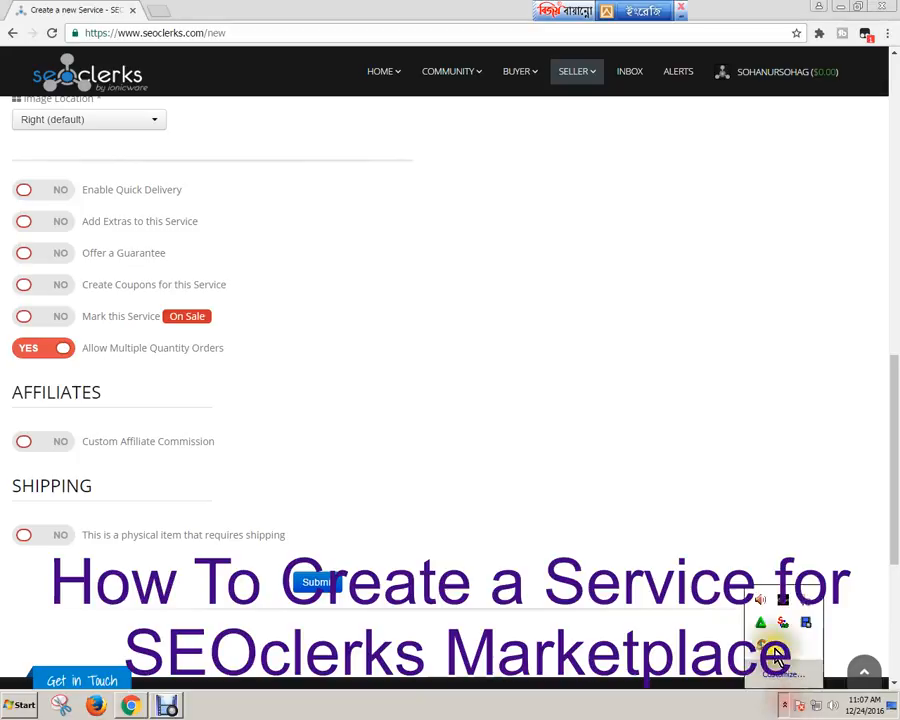
click(783, 606)
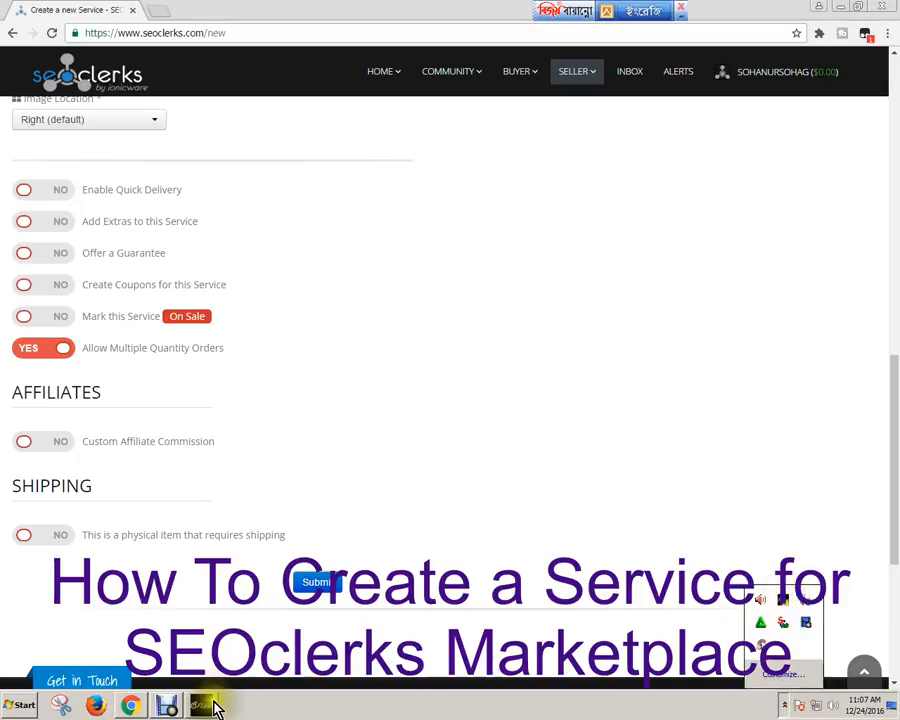
click(241, 217)
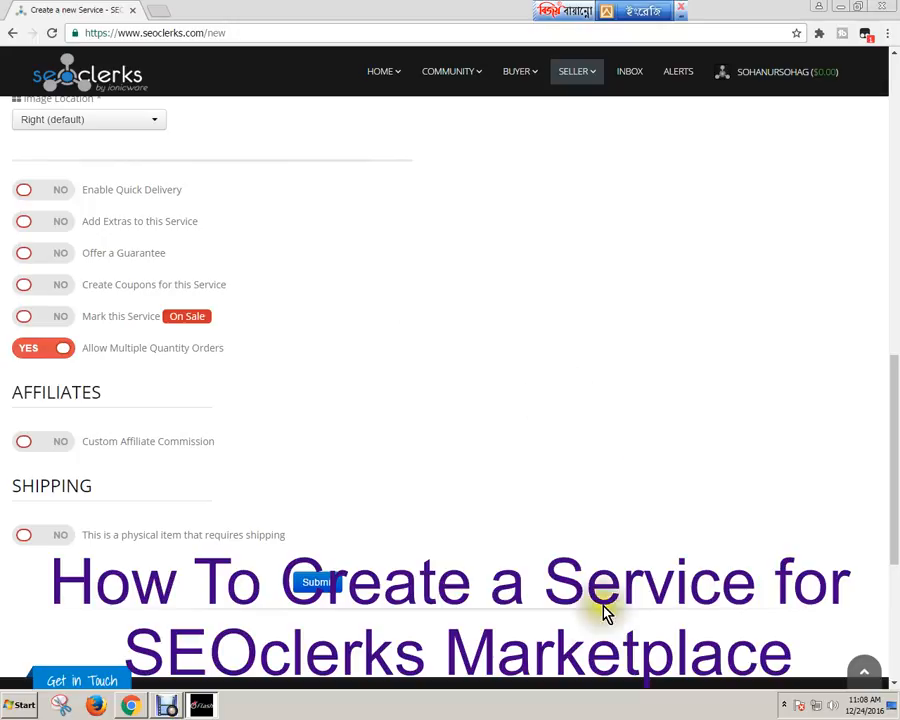
click(318, 583)
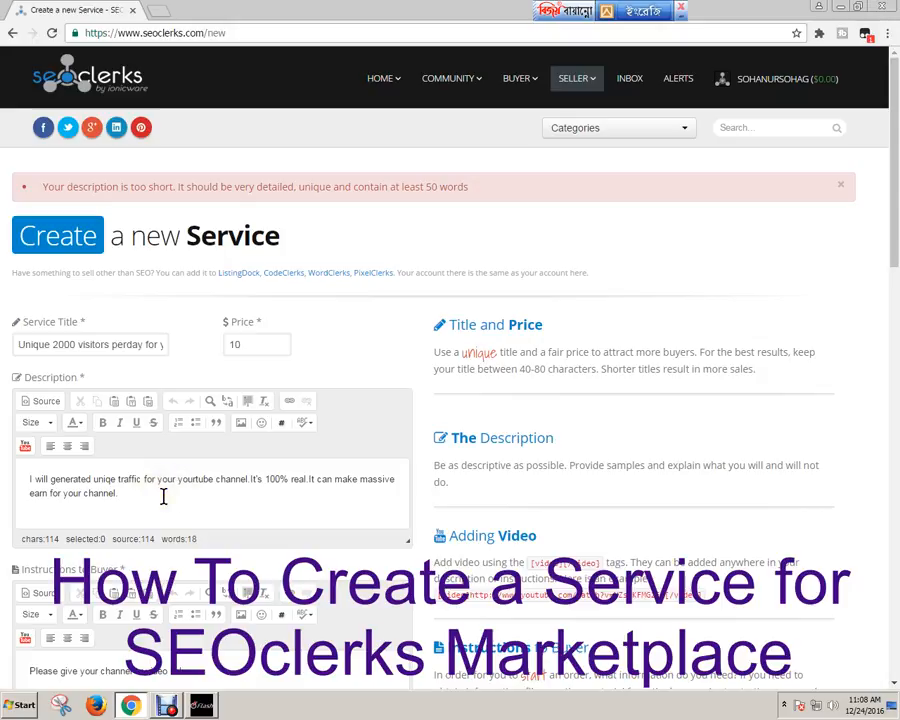
Append "I am waiting for your response.thanks." to the Instructions to Buyer text.
click(166, 495)
scroll(176, 498, down, 2)
click(202, 578)
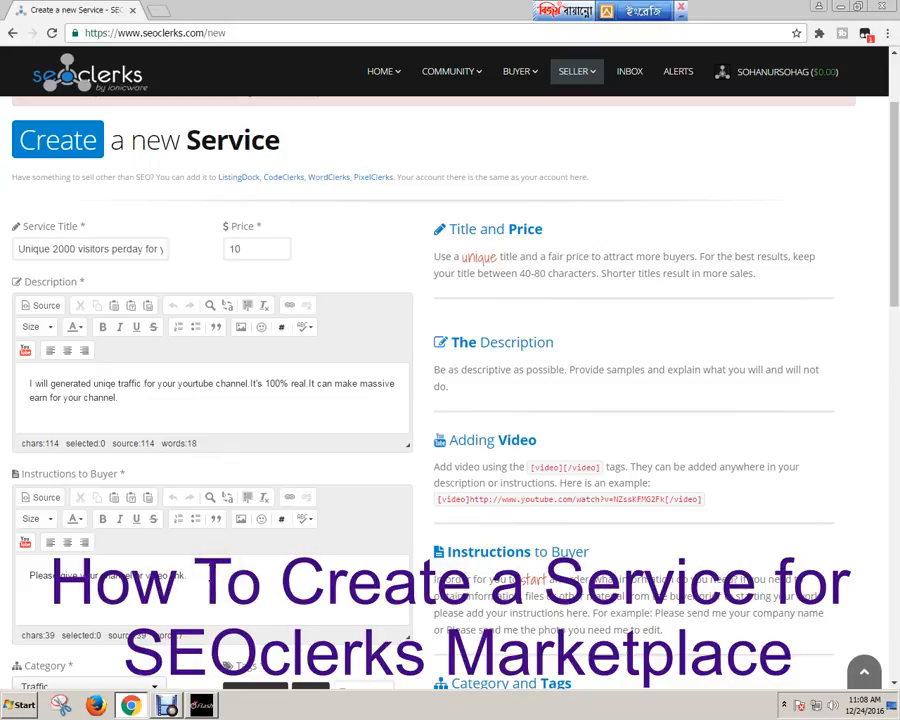
text(I am waiting for your re)
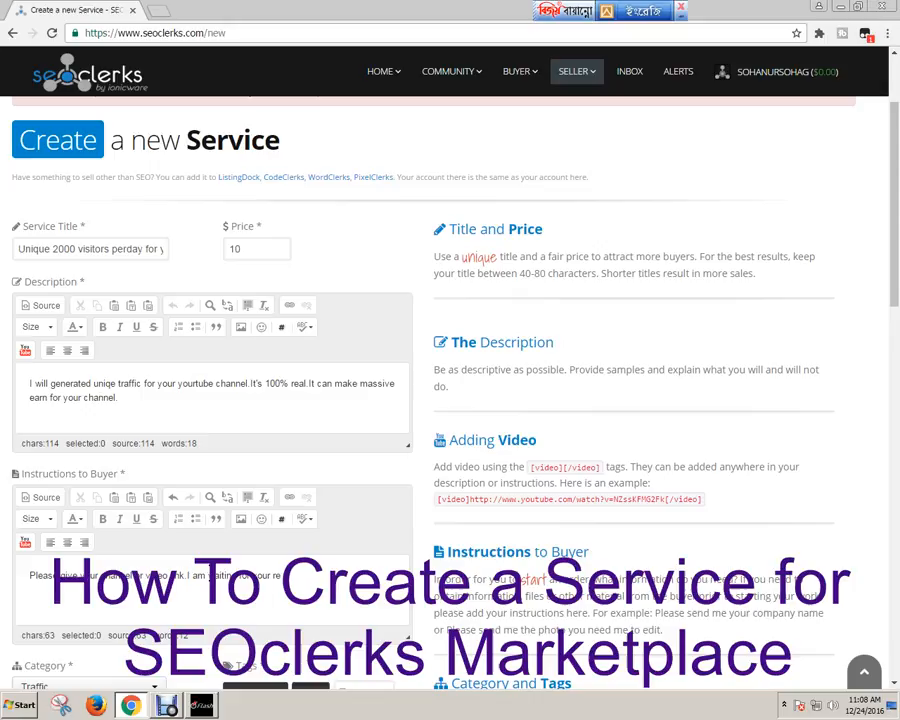
text(sponse)
text(.th)
key(BackSpace)
key(BackSpace)
key(BackSpace)
text(han)
text(k you)
key(BackSpace)
key(BackSpace)
key(BackSpace)
key(BackSpace)
text(s.)
Select the blue YouTube traffic picture from the Pictures library again as the service image.
scroll(203, 553, down, 2)
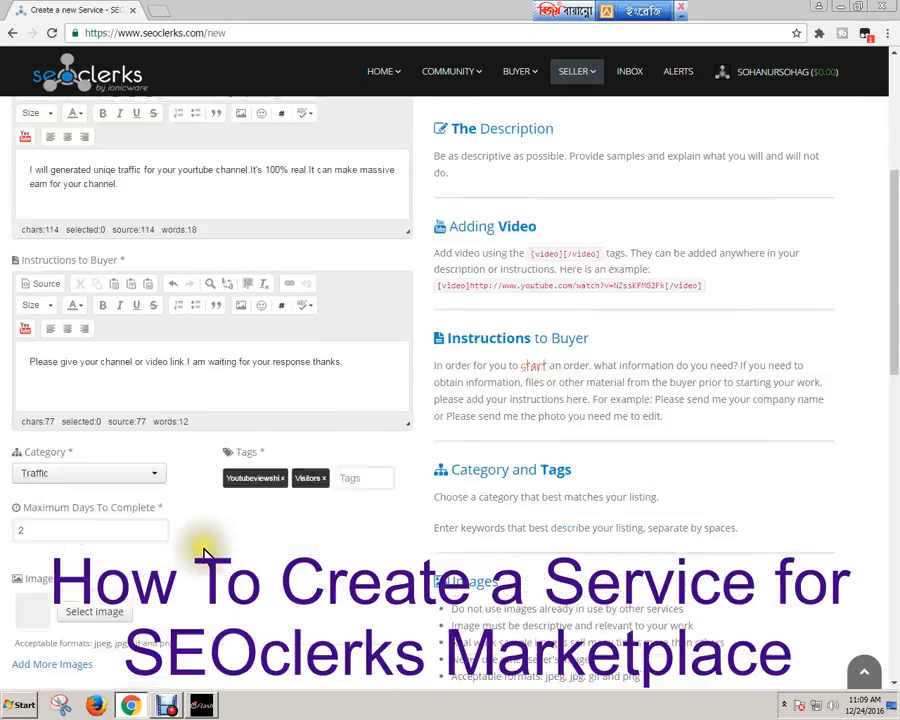
scroll(203, 553, down, 3)
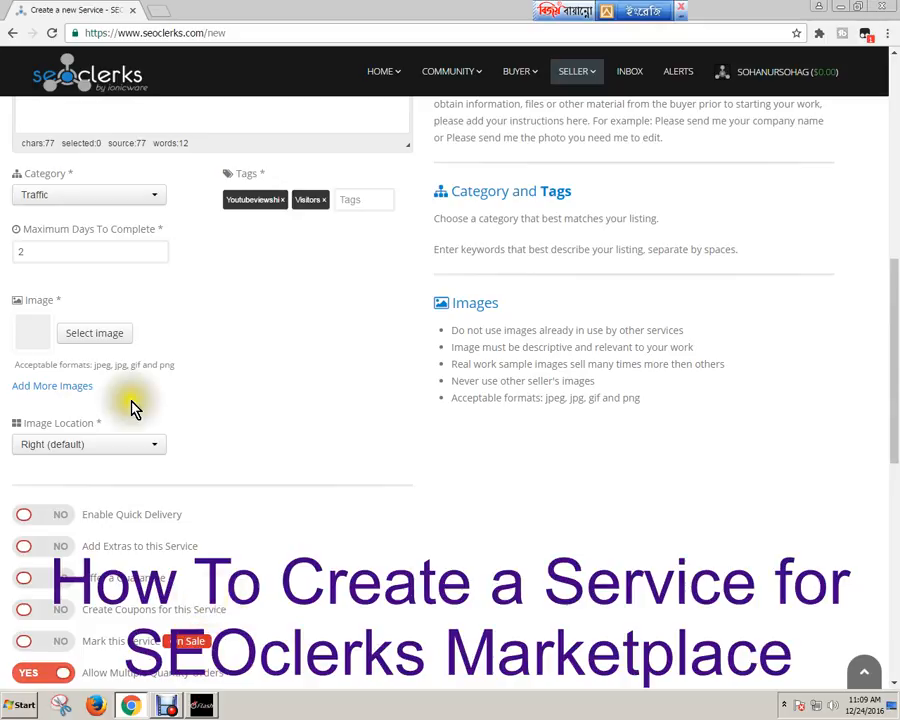
click(96, 336)
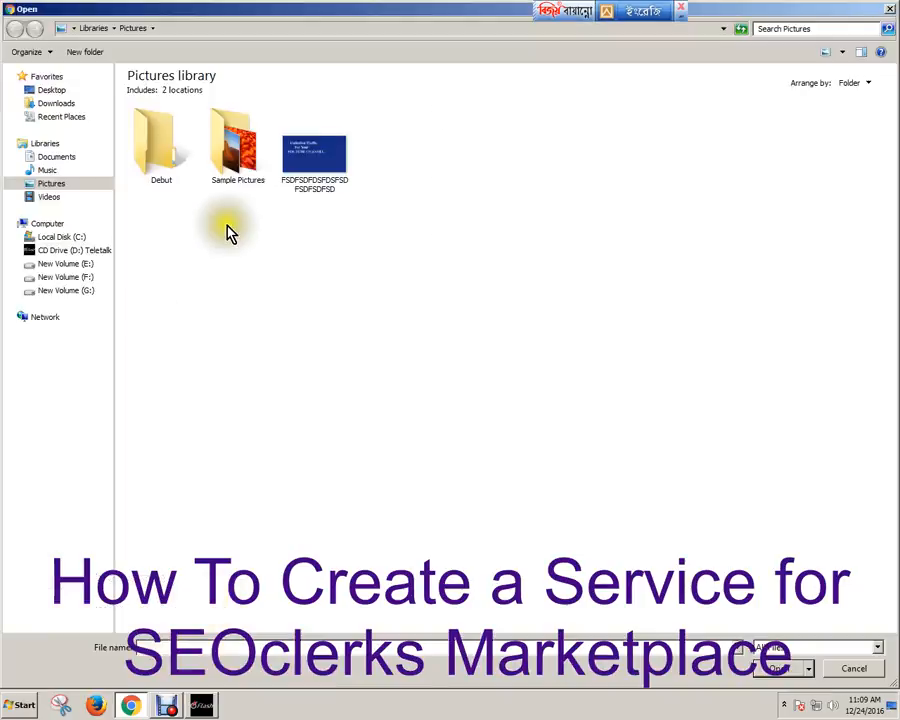
click(312, 150)
click(778, 664)
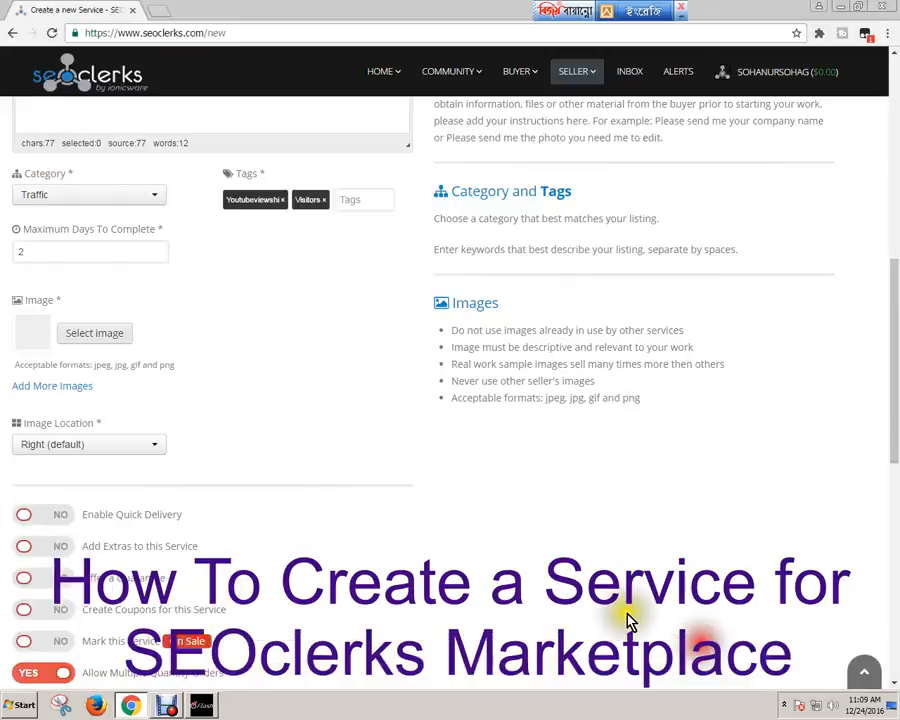
Check the filled-in service form and try to submit it again with the extended buyer instructions.
scroll(462, 566, up, 1)
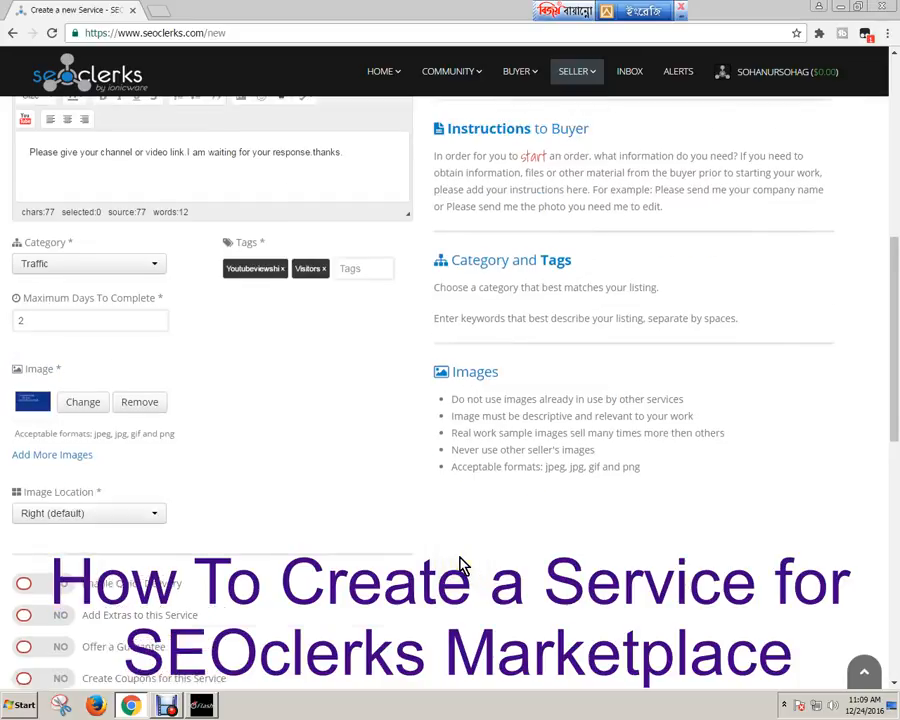
scroll(462, 566, up, 1)
scroll(460, 566, up, 2)
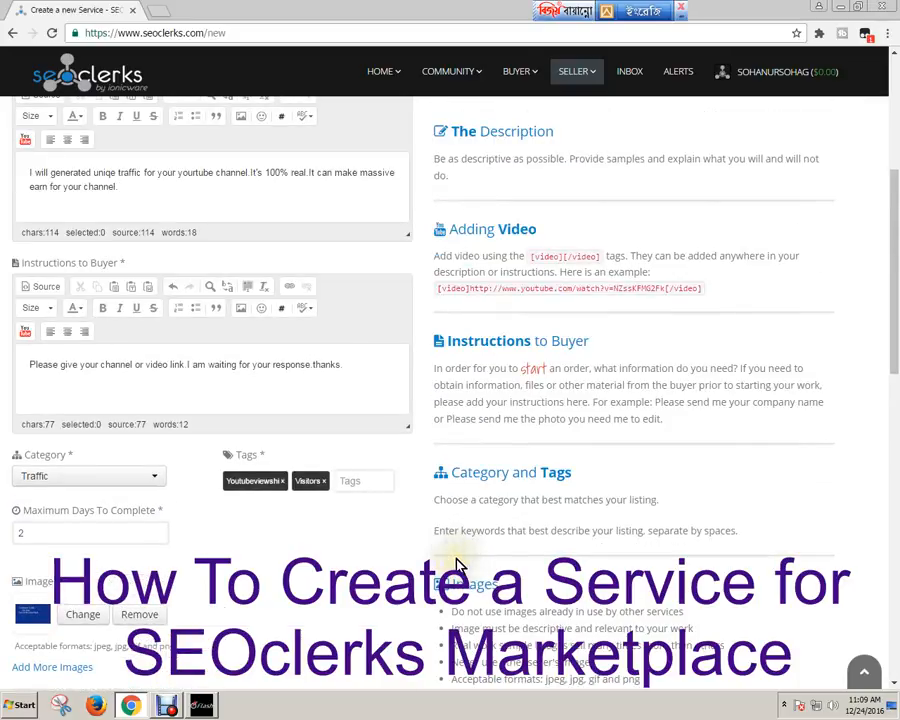
scroll(454, 566, down, 5)
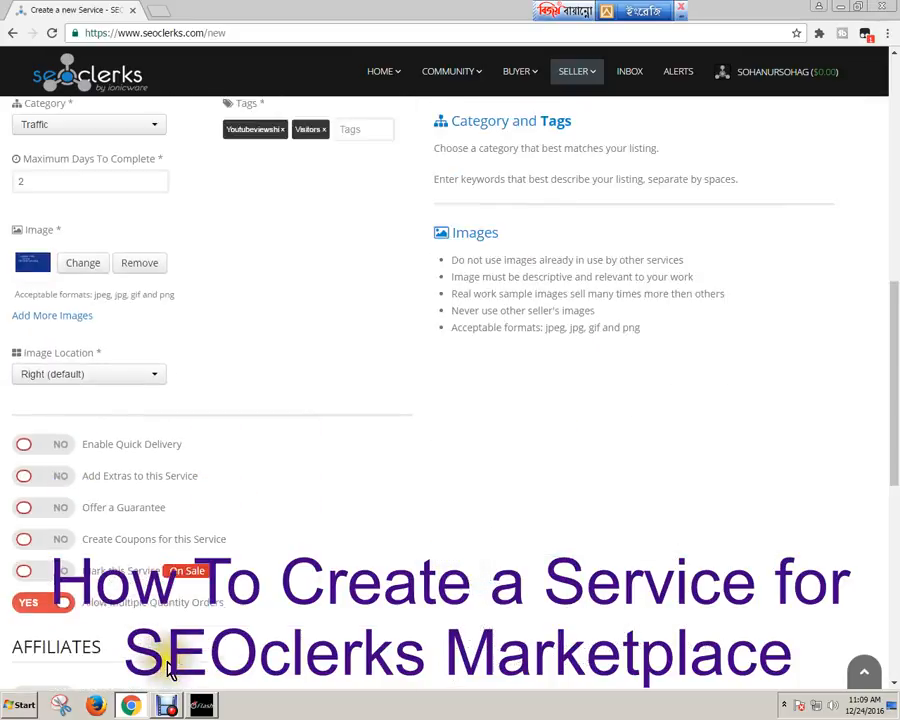
scroll(211, 616, down, 4)
click(322, 560)
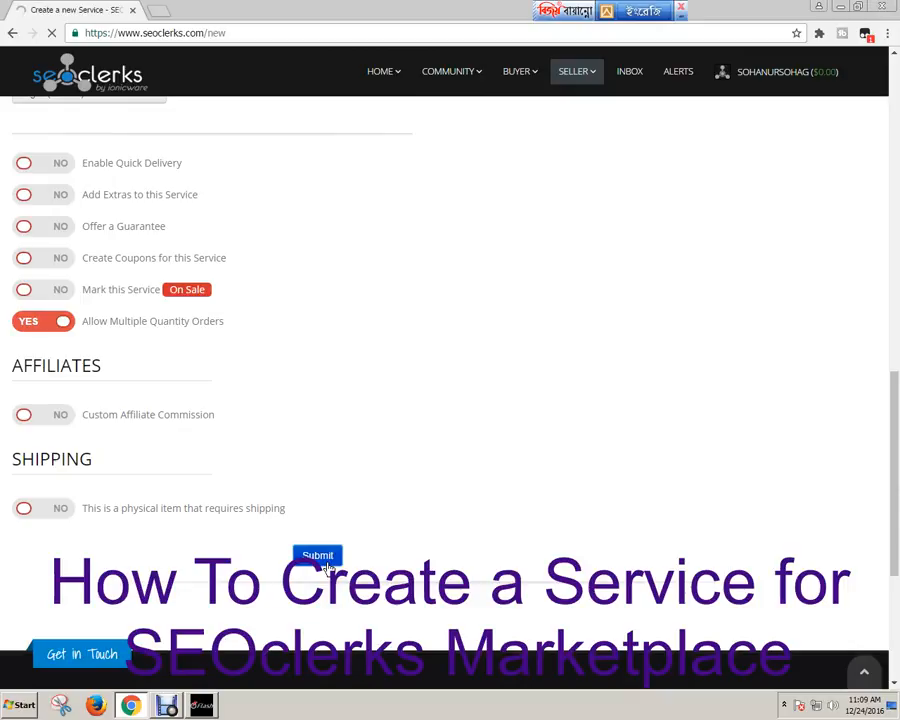
click(326, 561)
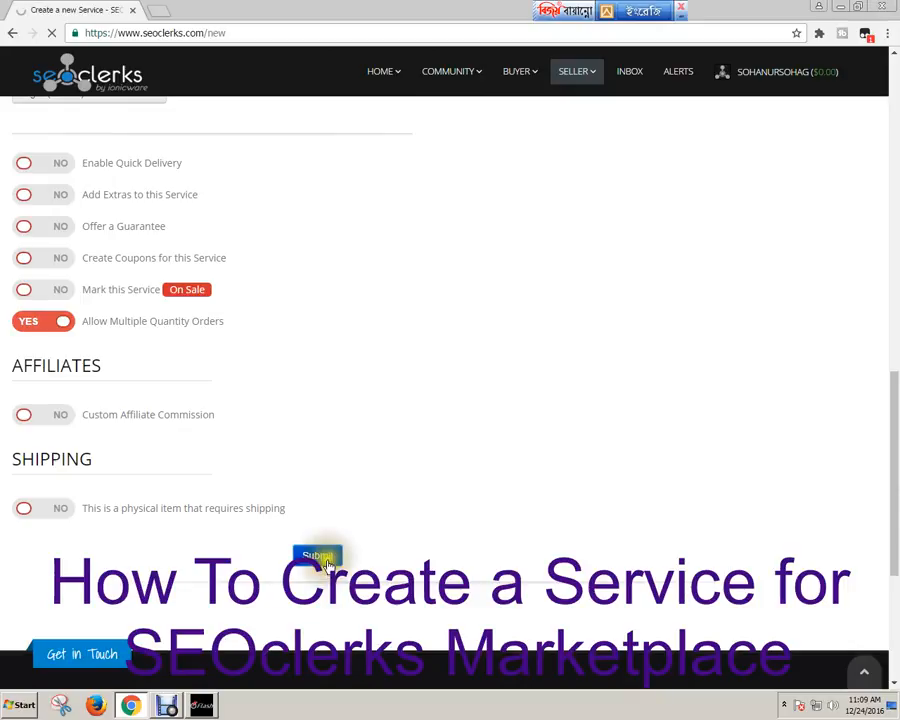
click(325, 560)
click(325, 560)
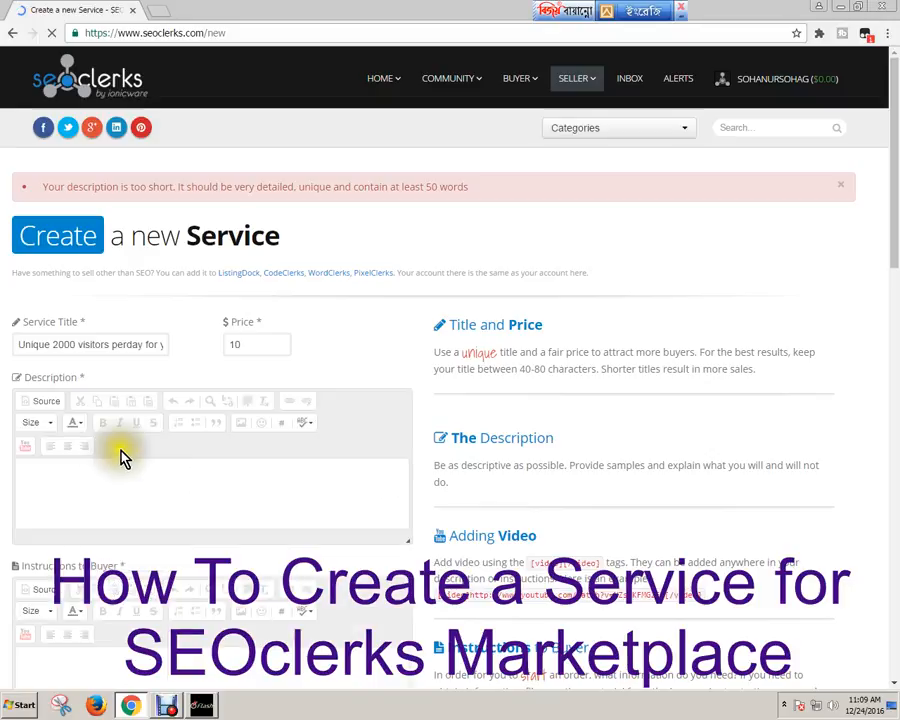
click(146, 501)
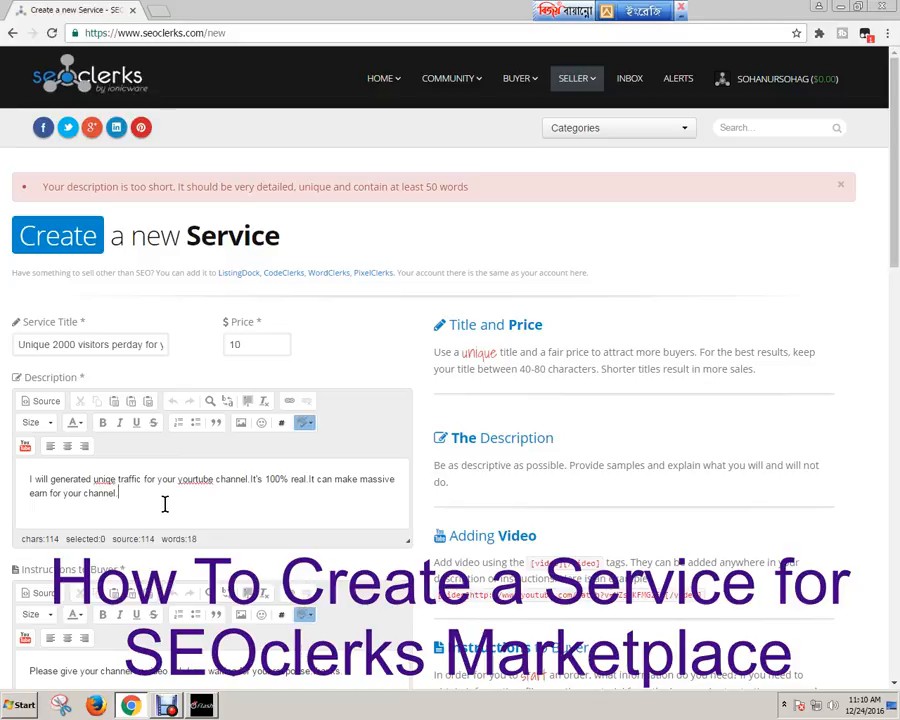
text(fi)
key(BackSpace)
key(BackSpace)
text(if y)
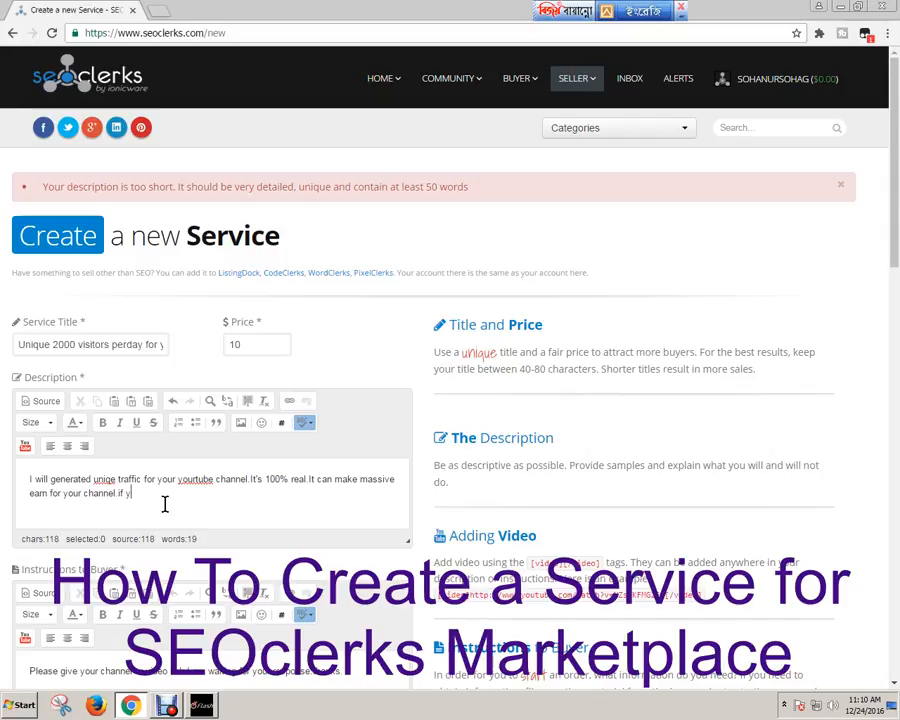
text(ou)
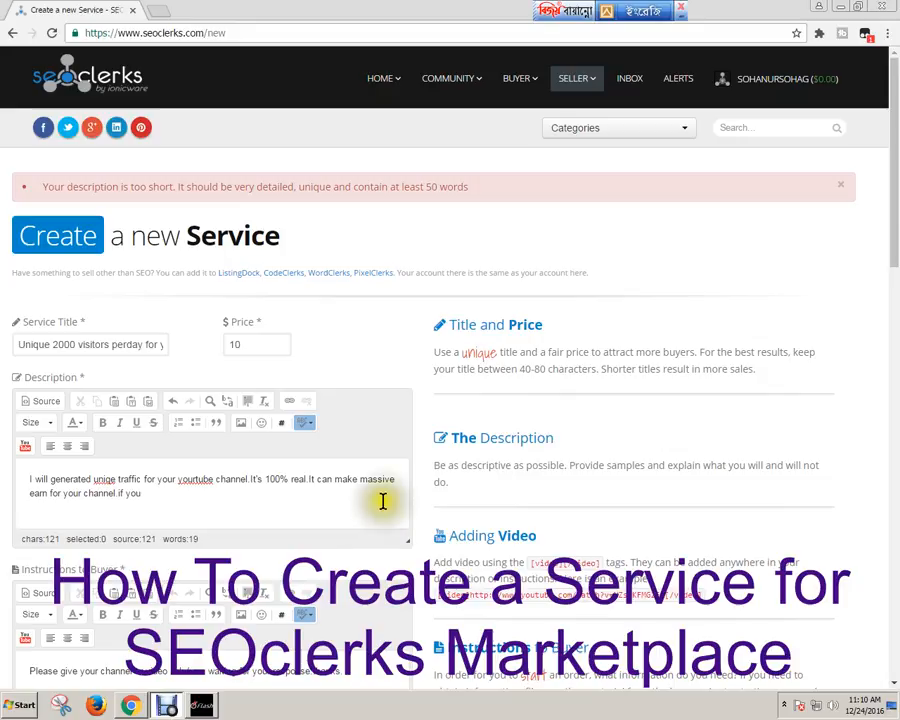
click(323, 510)
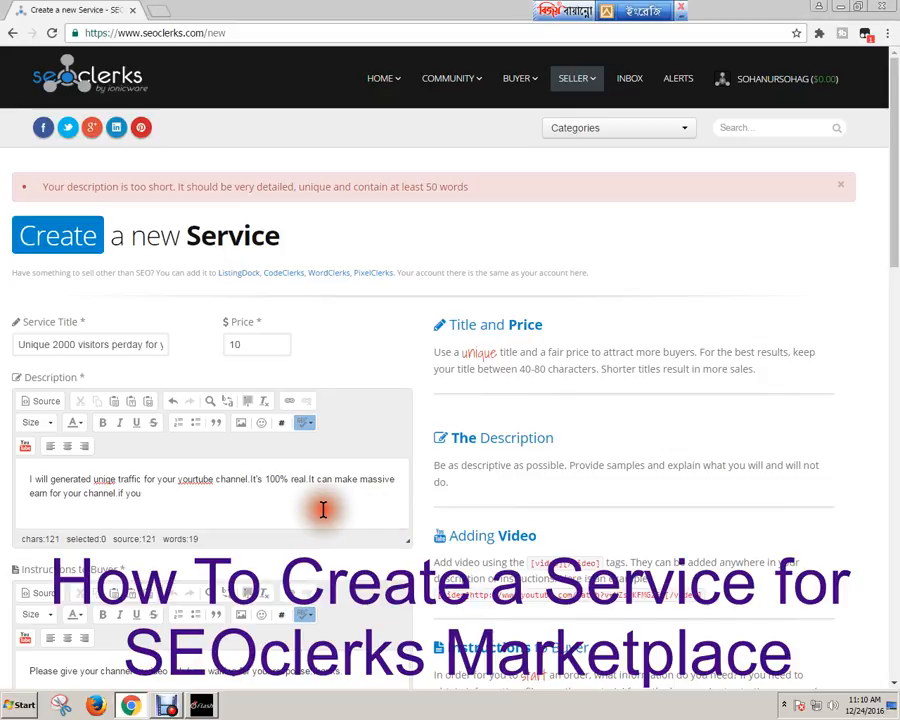
click(142, 494)
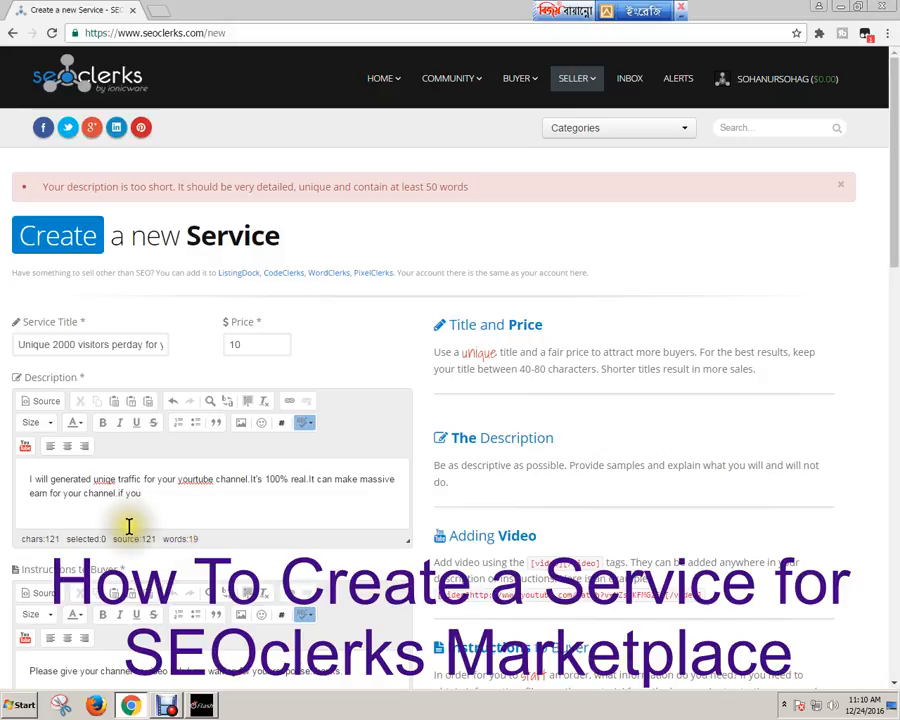
key(BackSpace)
key(BackSpace)
key(BackSpace)
key(BackSpace)
key(BackSpace)
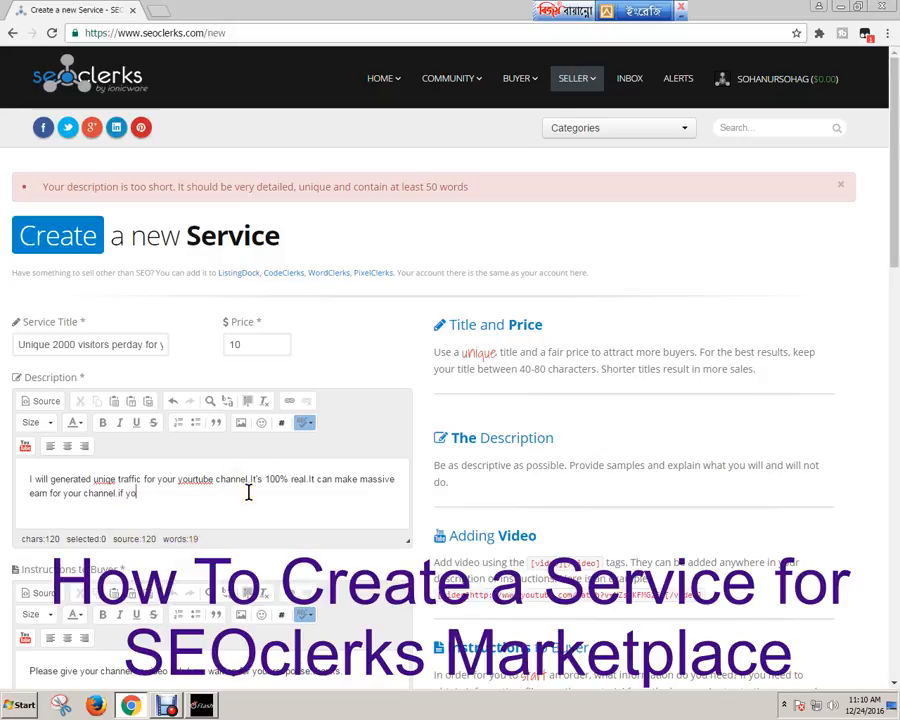
key(BackSpace)
key(BackSpace)
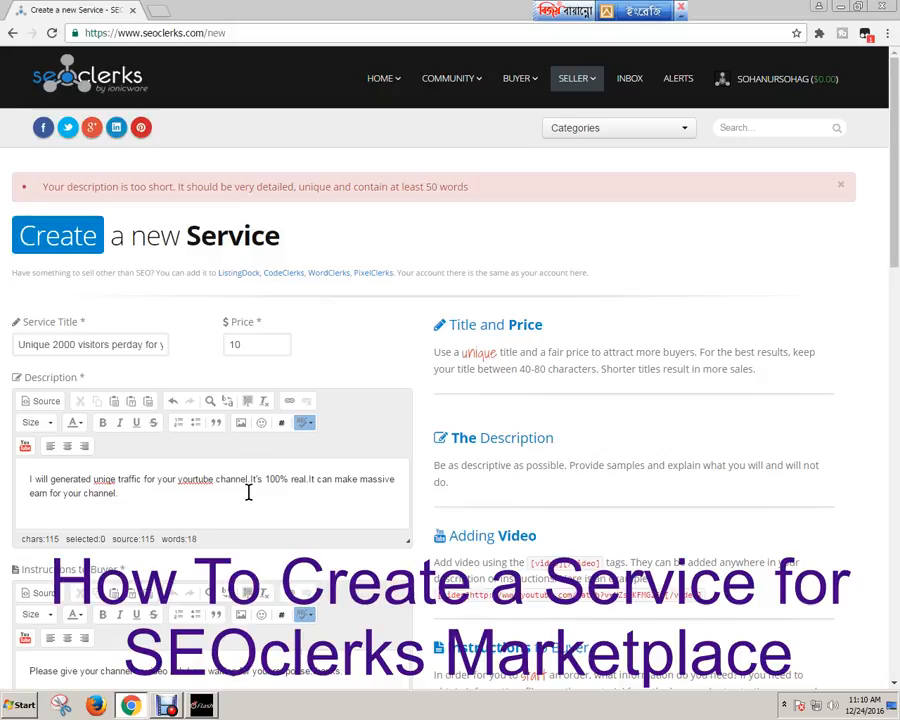
Append the sentence "I will do this service honestly and sincerly." to the end of the service description.
text(I will do thio)
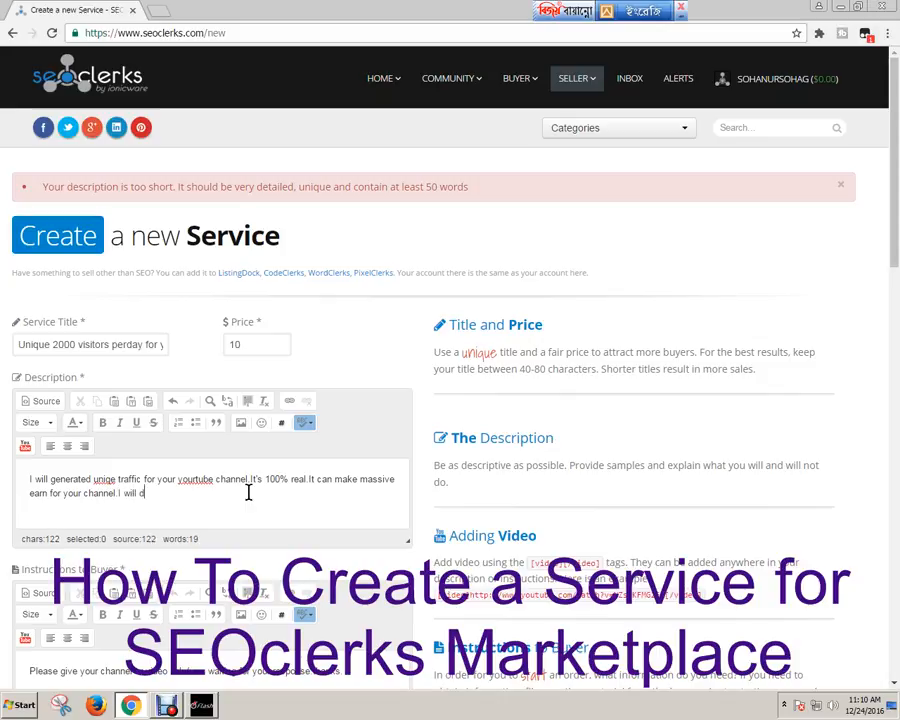
key(BackSpace)
text(s service)
text(her)
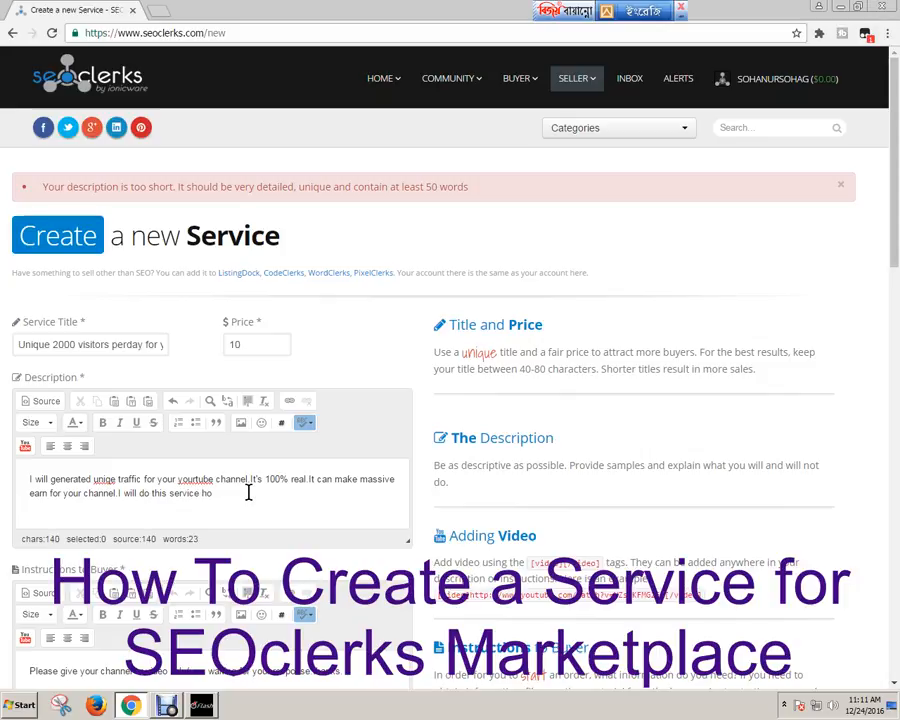
key(BackSpace)
key(BackSpace)
text(onestly and se)
text(ncerly)
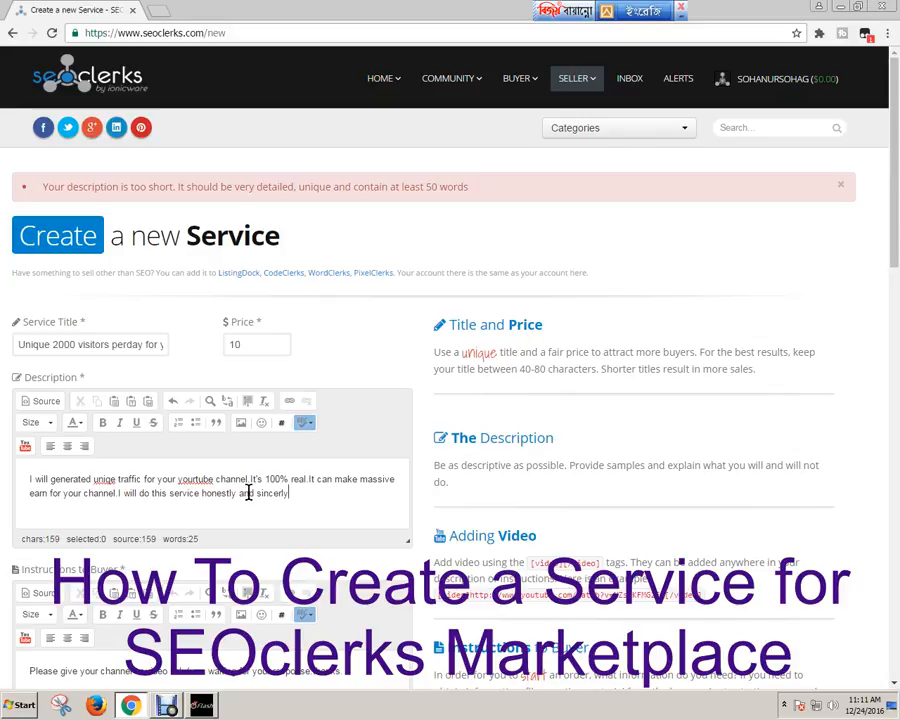
text(.)
Append "If you are not satified then i will give moneyback guarantee" to the end of the service description.
text(If your)
key(BackSpace)
text(n)
key(BackSpace)
key(BackSpace)
text(are not )
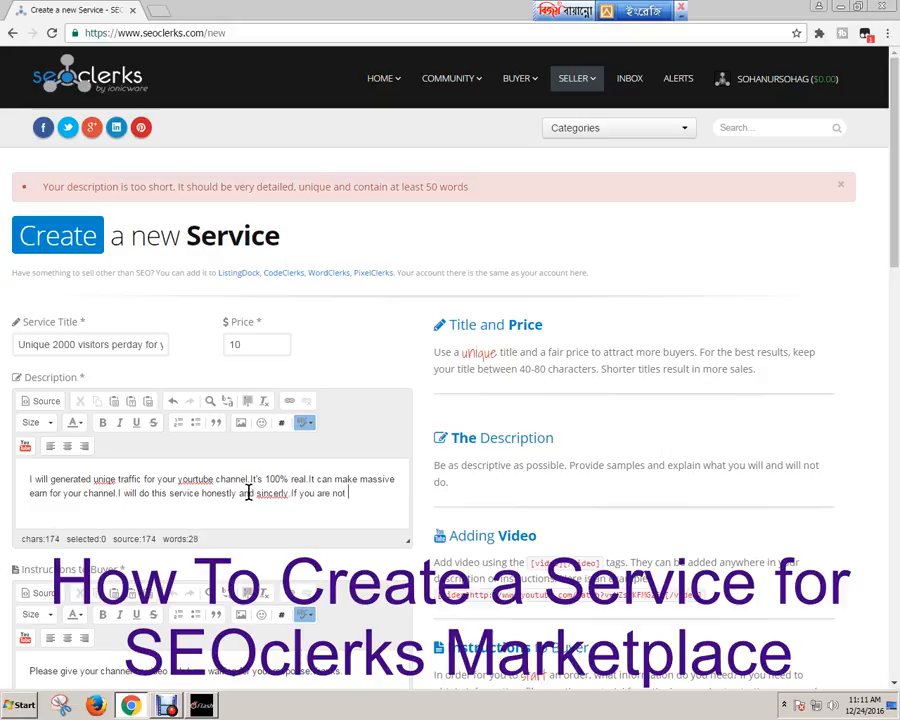
text(satified)
key(BackSpace)
text(then i will )
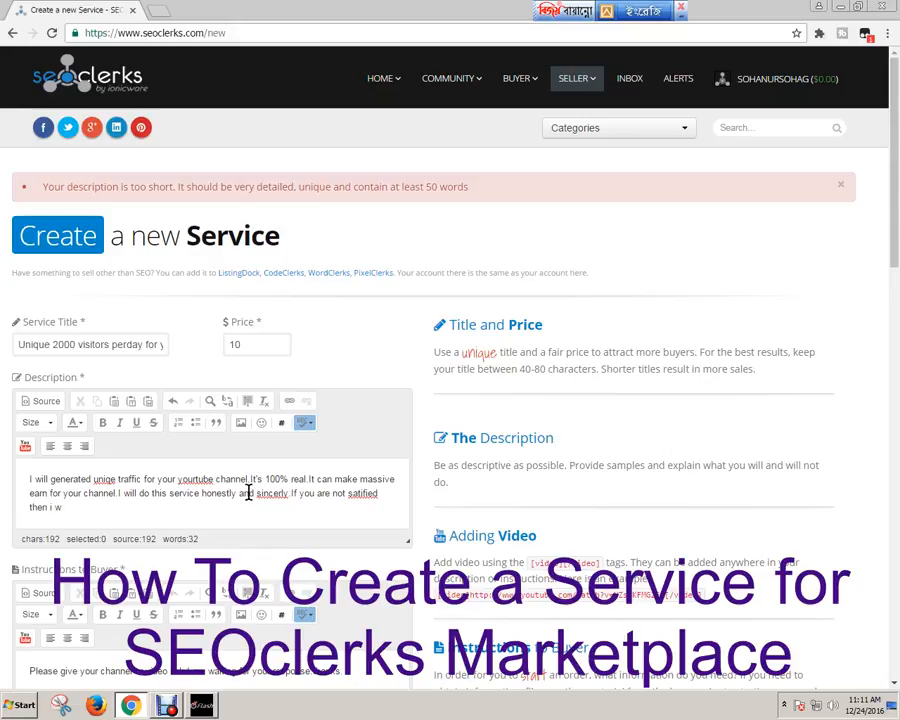
text(give moneyba)
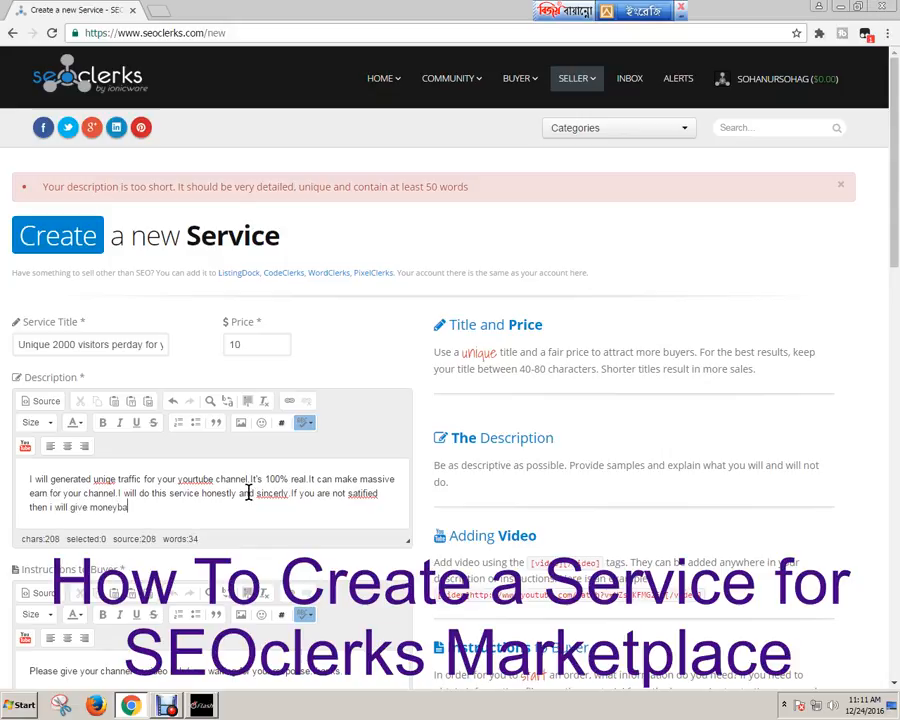
text(ck guarentee)
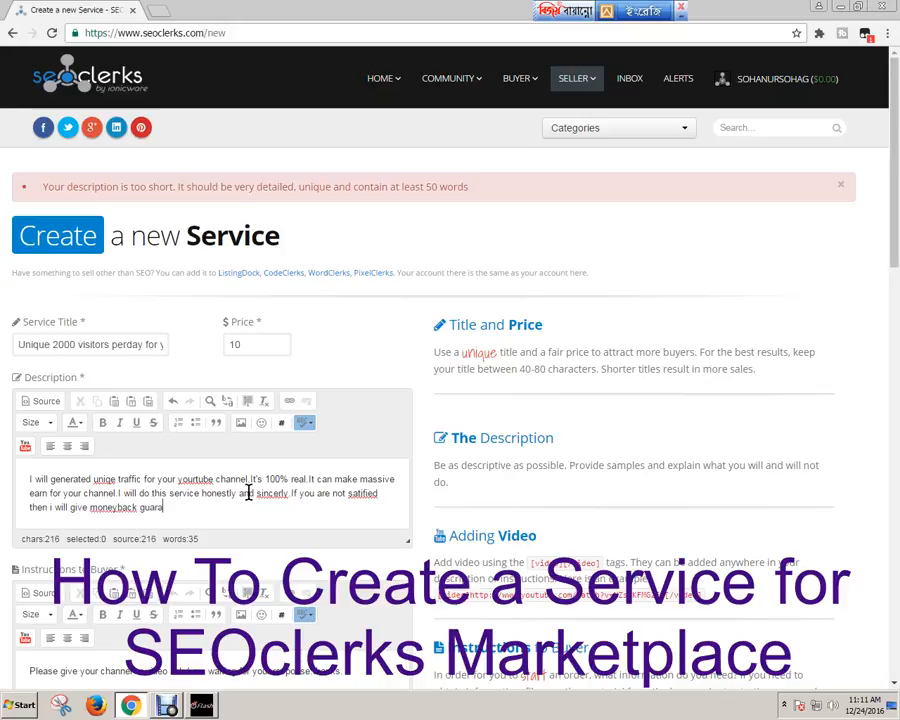
Continue the description's last sentence with "but I hope you are not unsatisfied.".
text(.)
text(bu)
text(t )
text(i)
key(BackSpace)
text(I hope)
text(your)
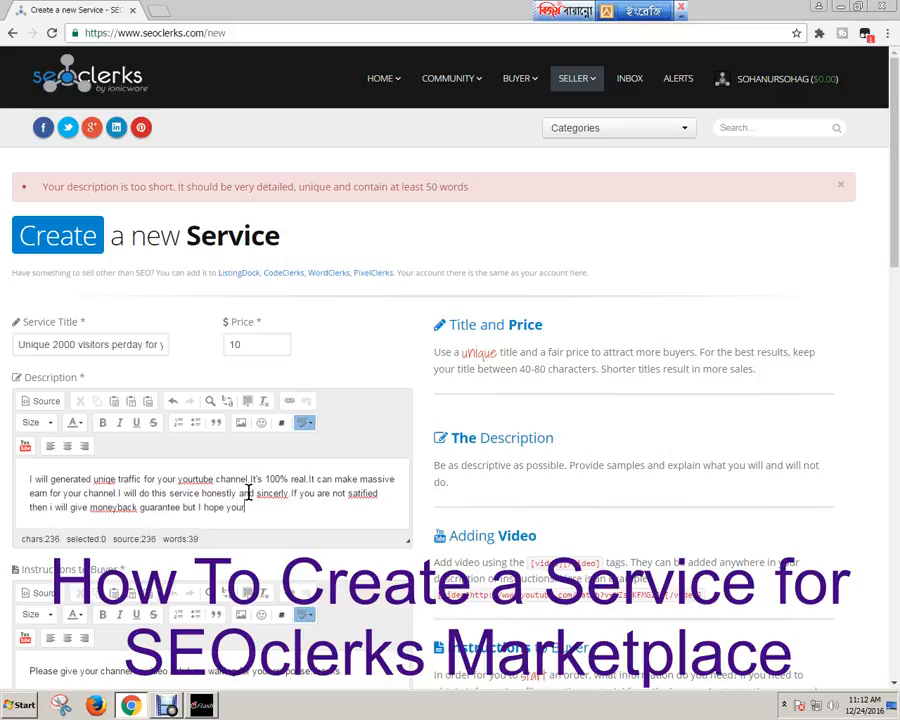
key(BackSpace)
text( are not unsa)
text(ti)
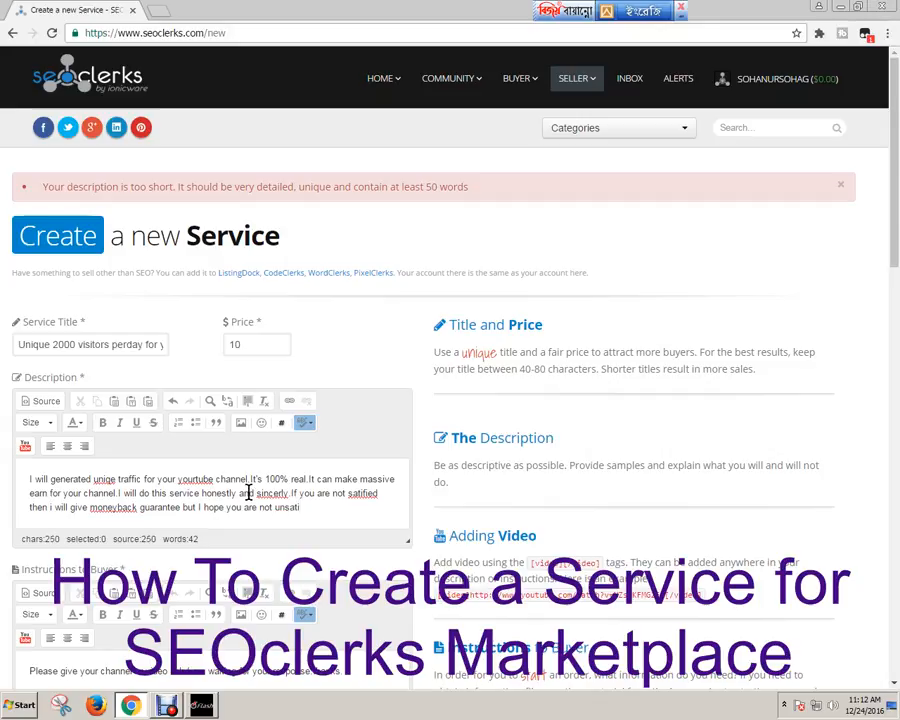
text(sfied.)
Add "I always hardly work as per your need" to the end of the service description.
text(I always hard)
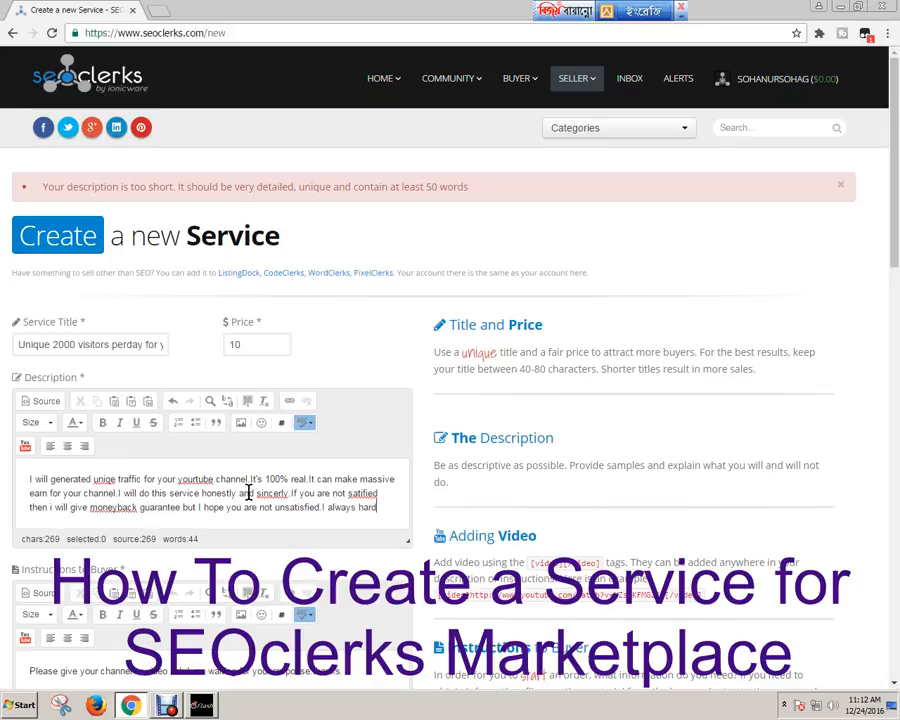
text(ly work)
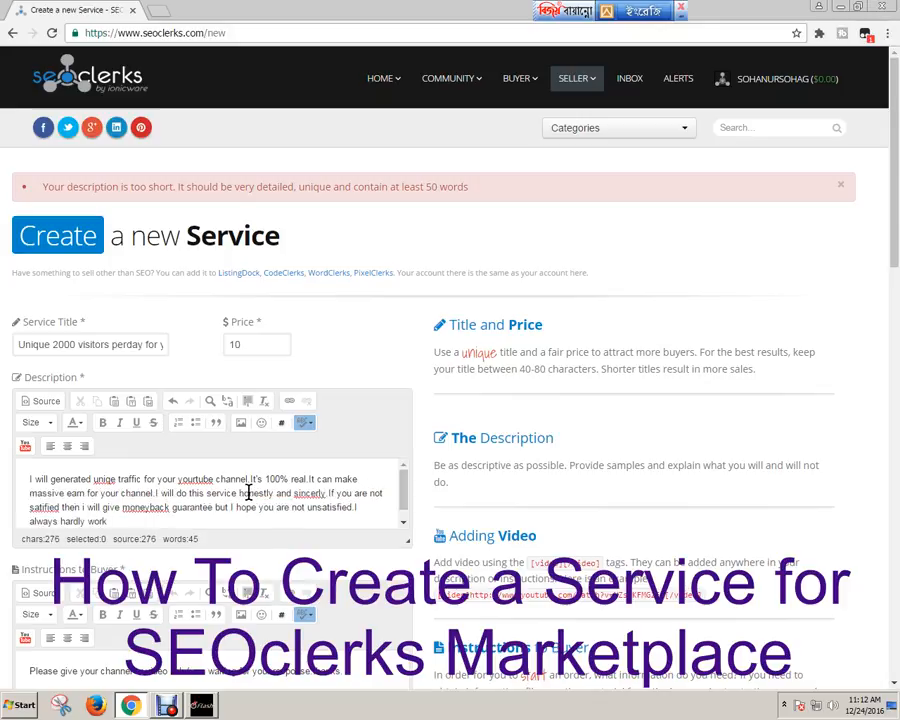
text( for you)
text(r)
key(BackSpace)
key(BackSpace)
key(BackSpace)
key(BackSpace)
key(BackSpace)
key(BackSpace)
key(BackSpace)
text(as per your need)
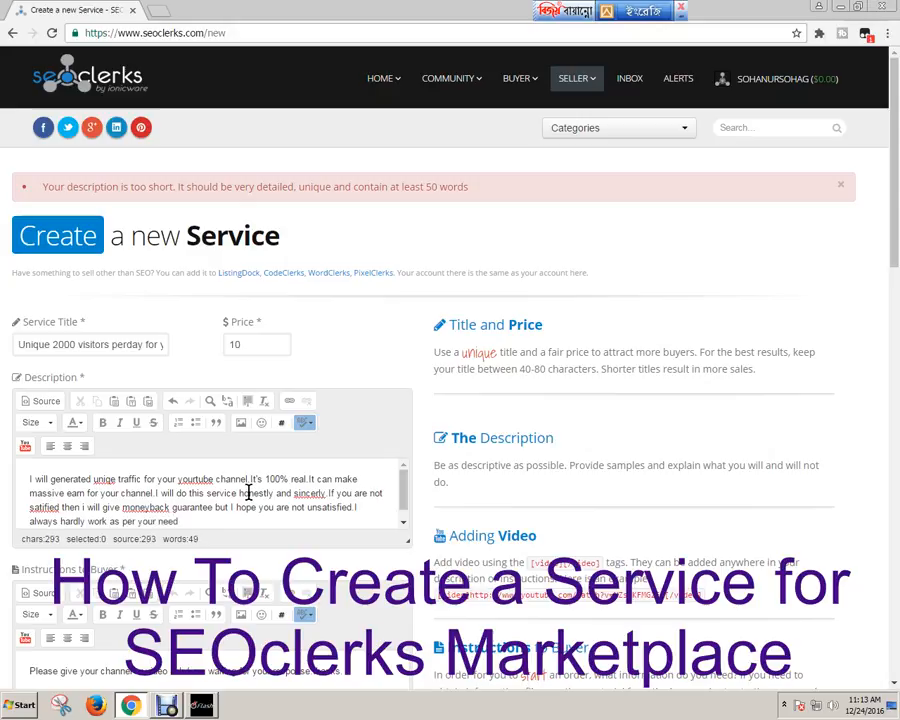
Finish the service description with ".So dont worry just knock me and enjoy.".
text(.So dont worry i)
key(BackSpace)
text(just i)
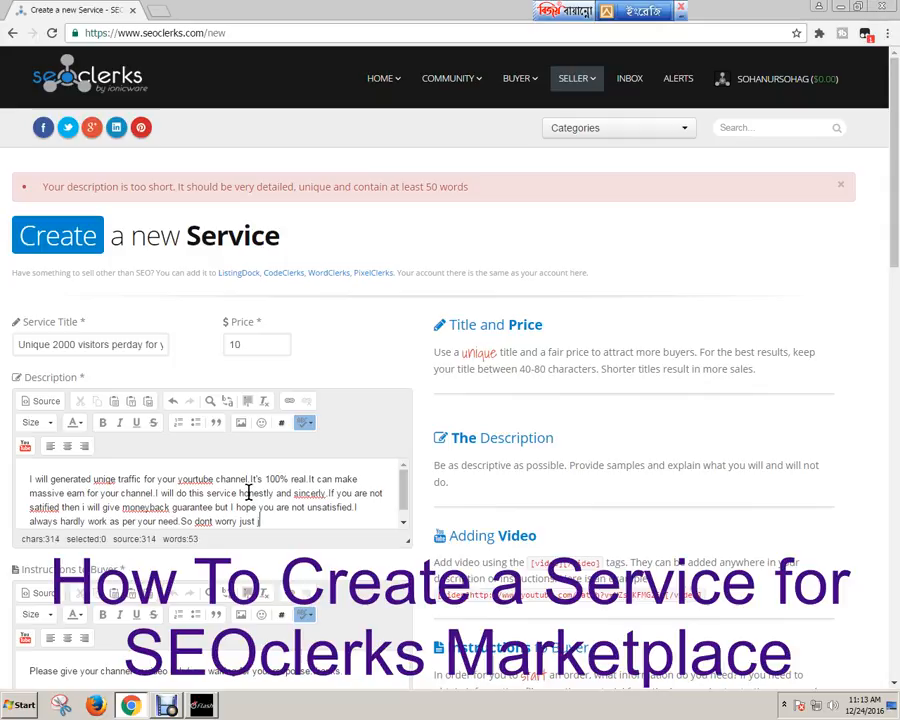
key(BackSpace)
text(knock me and enjoy.)
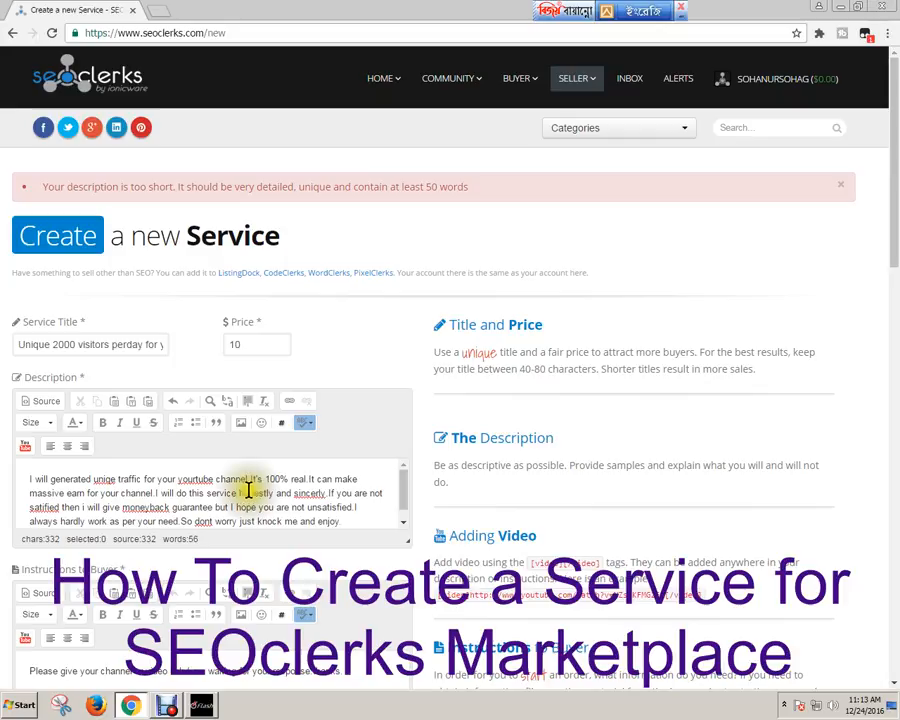
Review the extended description and choose the blue picture in the Pictures library as the service image once more.
scroll(357, 522, down, 1)
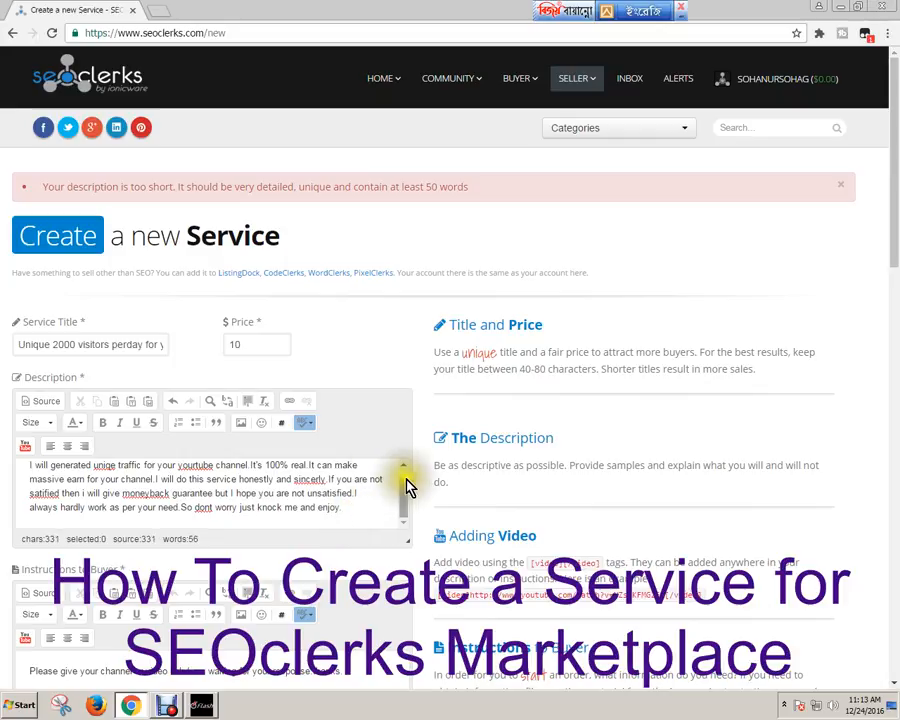
scroll(344, 478, down, 1)
scroll(343, 477, down, 5)
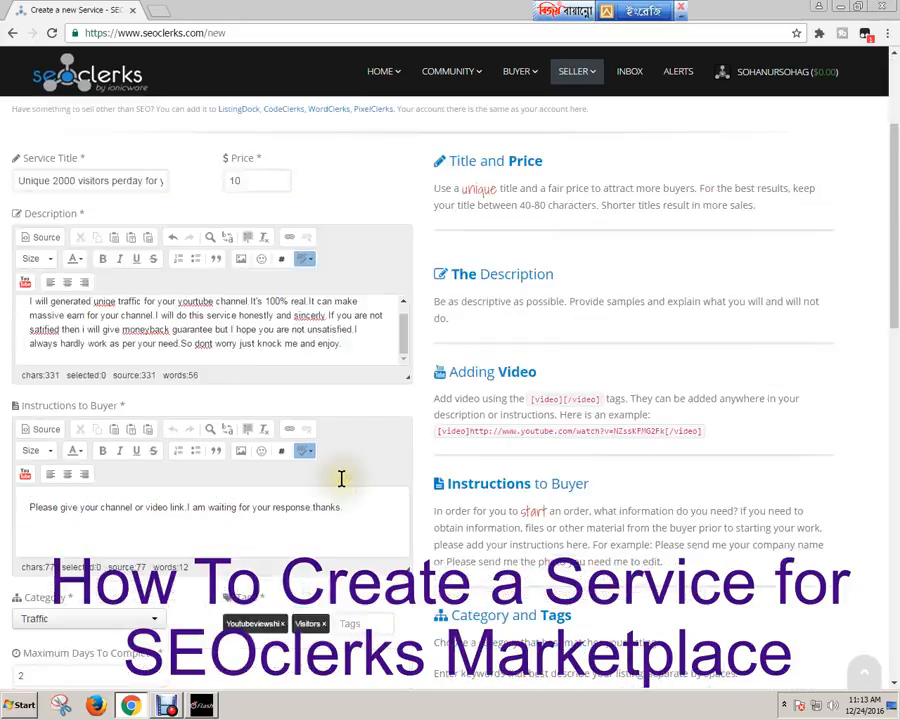
scroll(304, 472, up, 3)
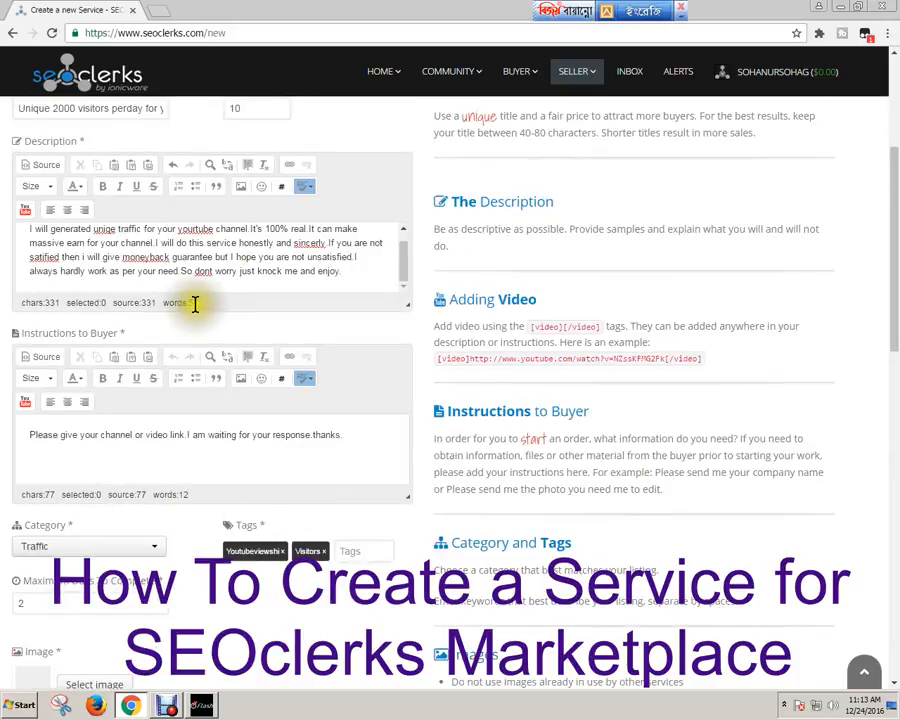
scroll(281, 474, down, 4)
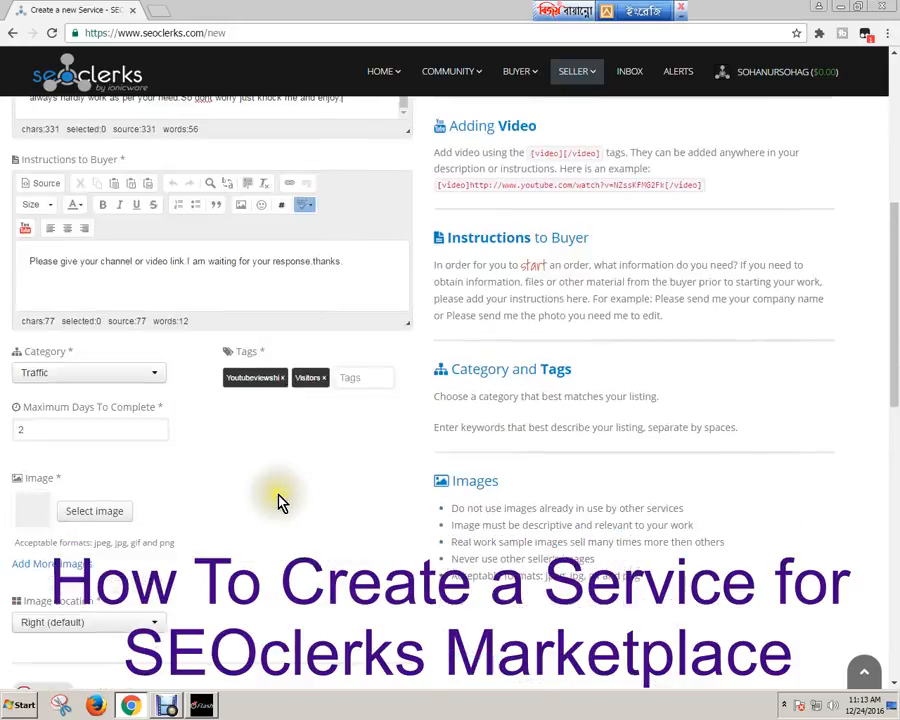
click(97, 263)
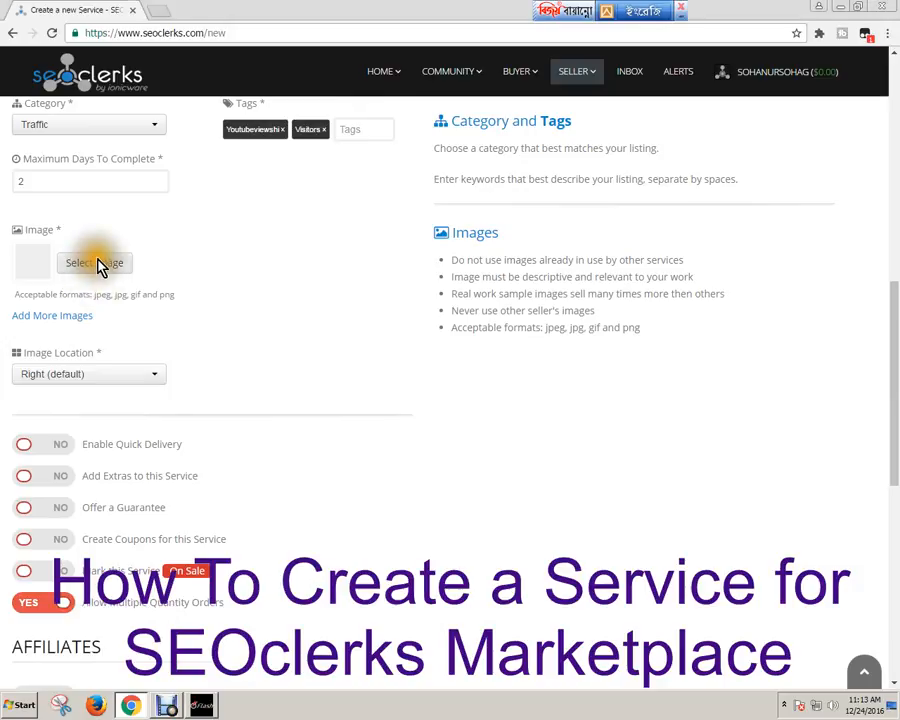
click(327, 178)
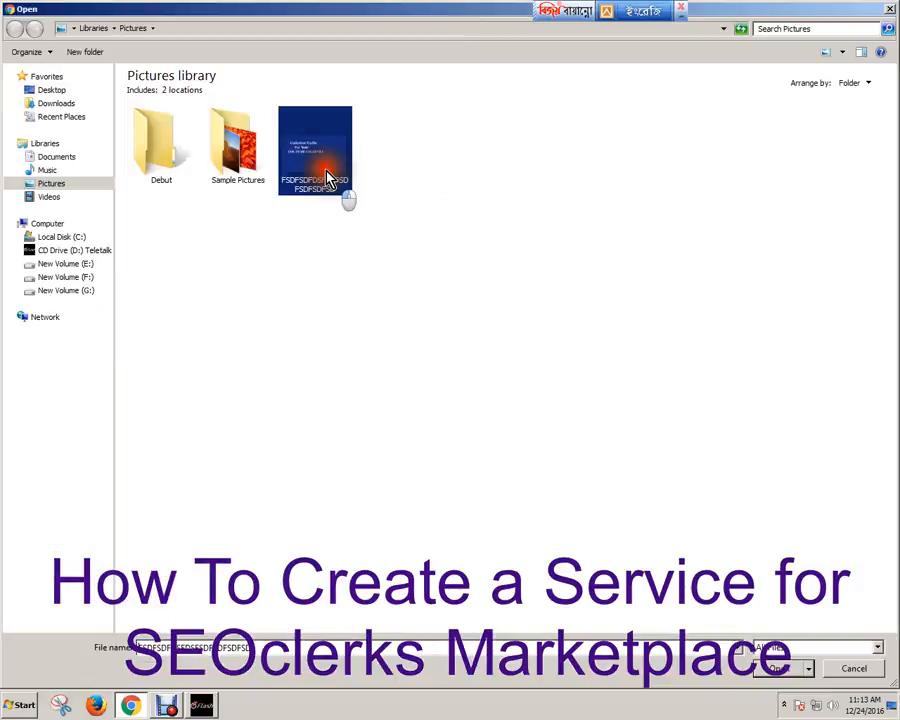
click(772, 669)
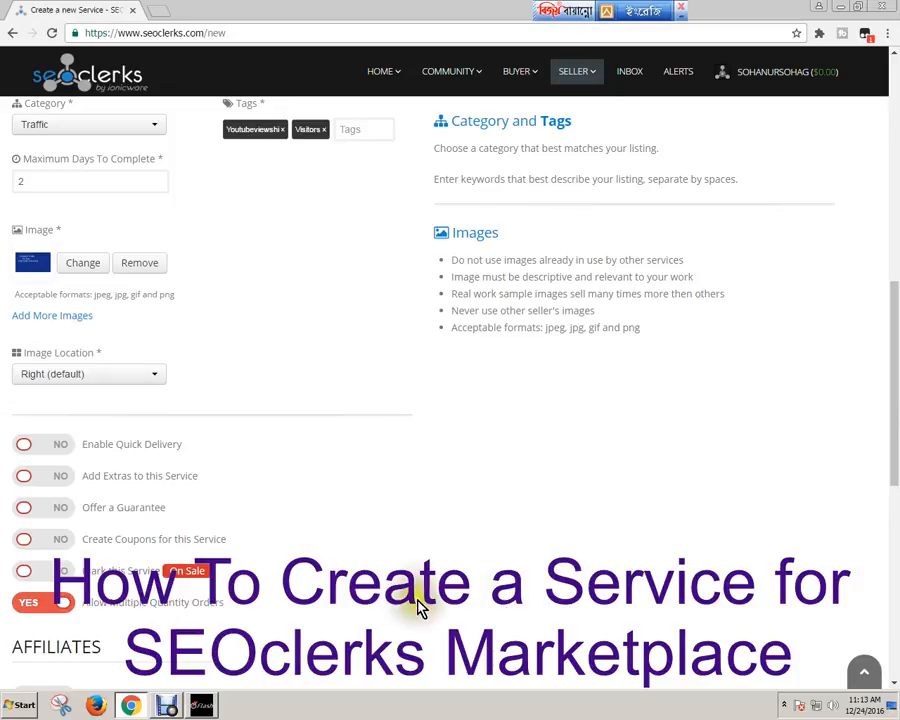
Submit the completed service form with the extended description and check the submission result.
scroll(405, 575, down, 2)
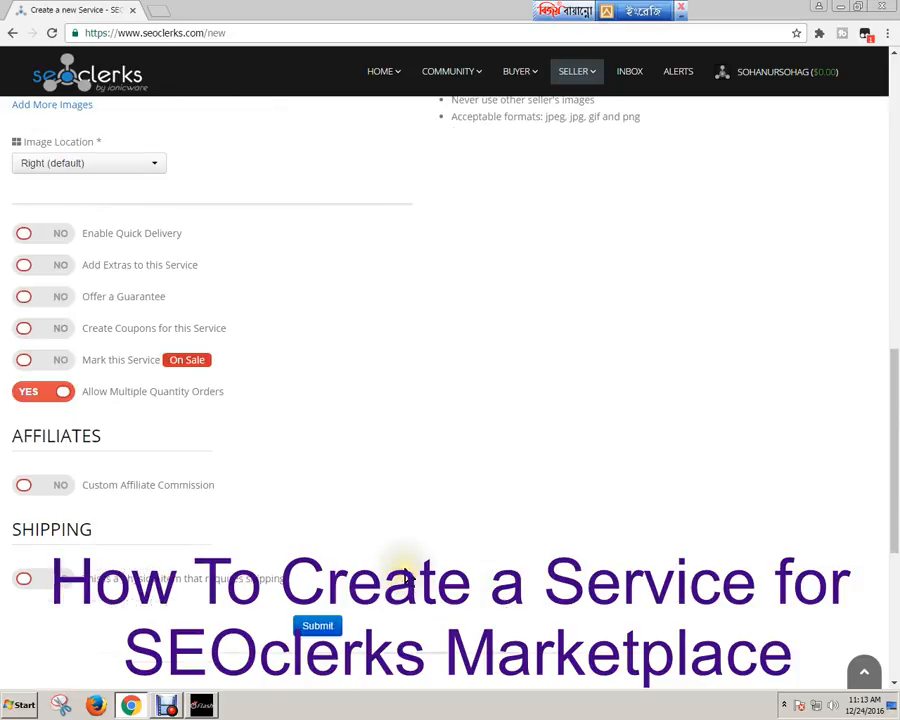
click(333, 634)
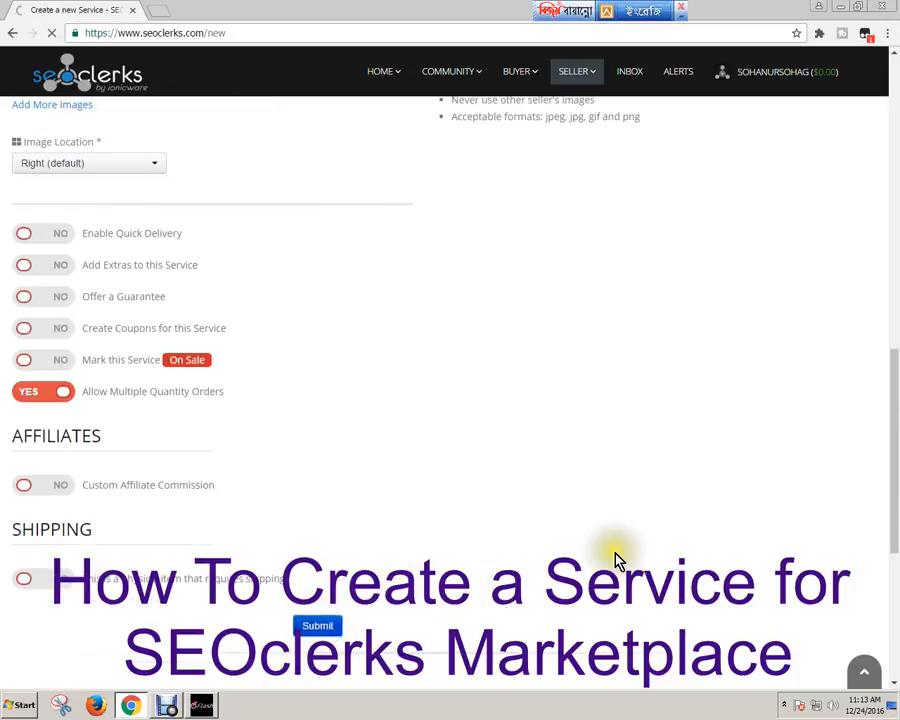
scroll(612, 556, up, 3)
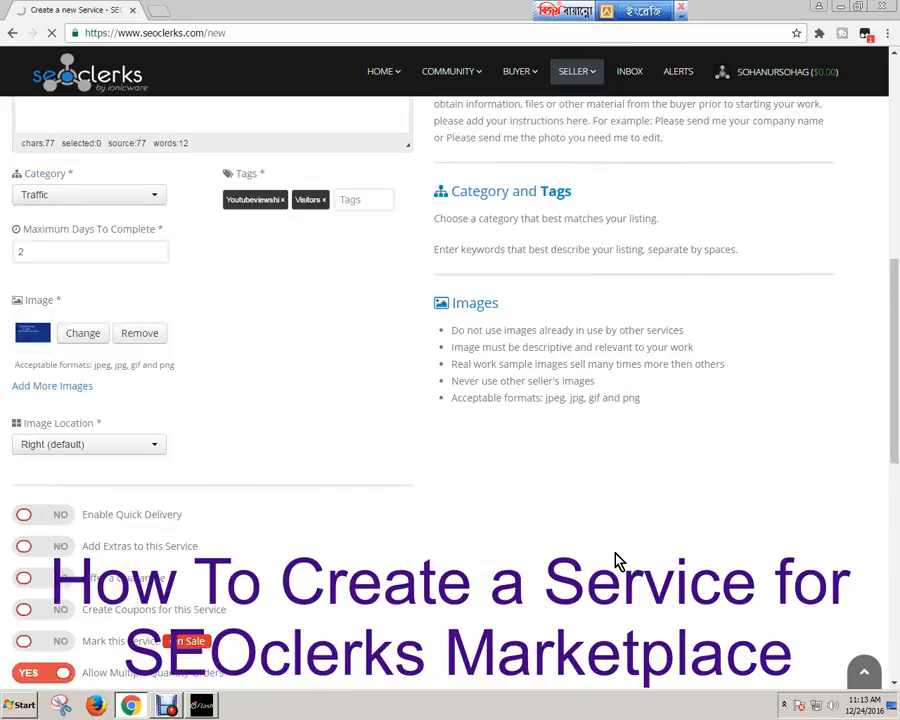
scroll(617, 560, up, 3)
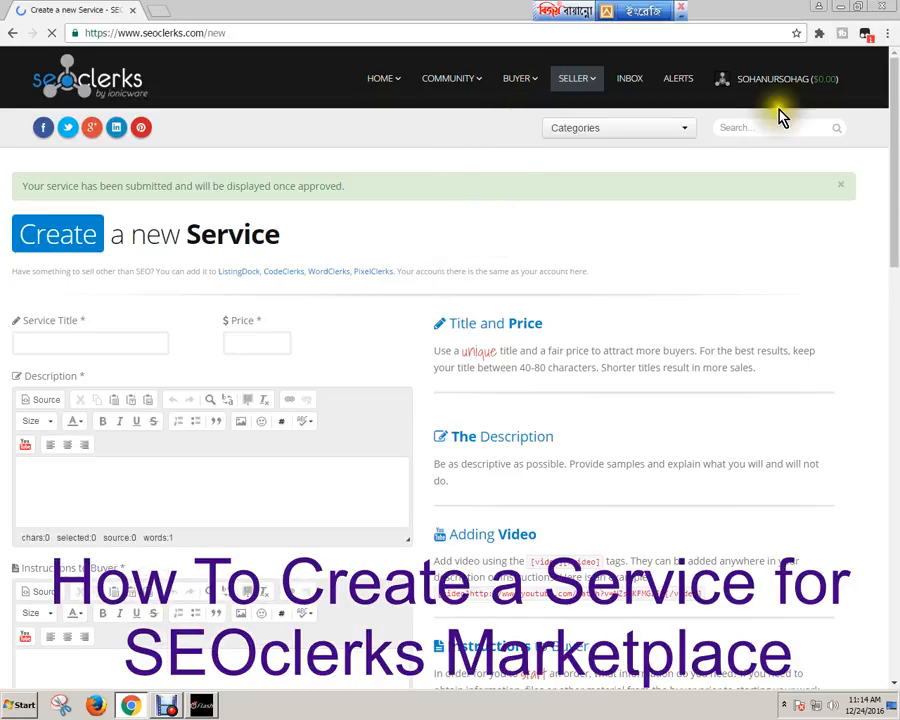
Open the account's public profile and check its Services list.
click(802, 88)
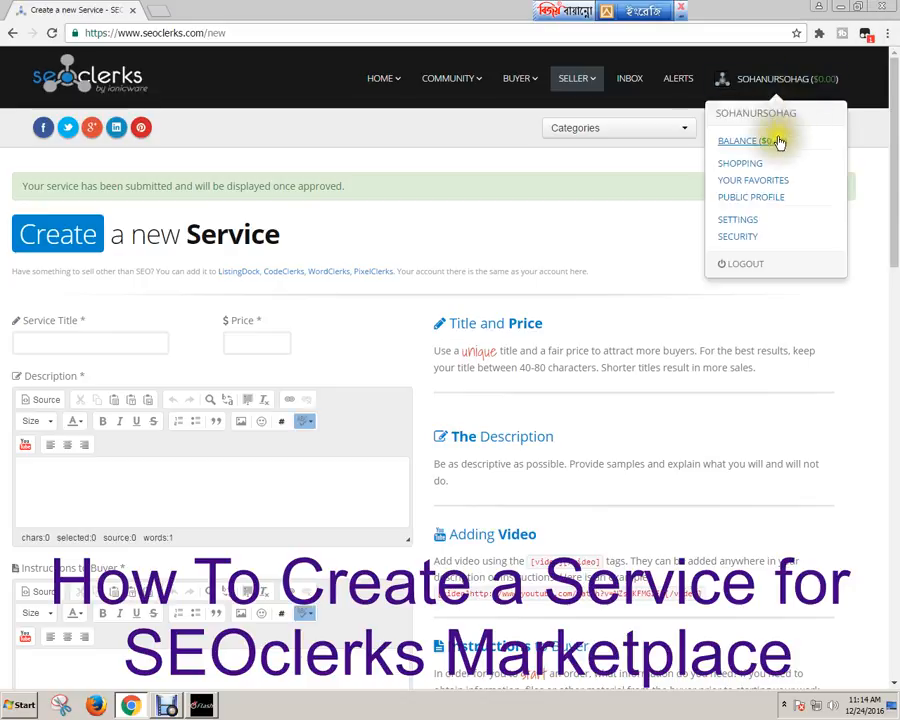
click(753, 199)
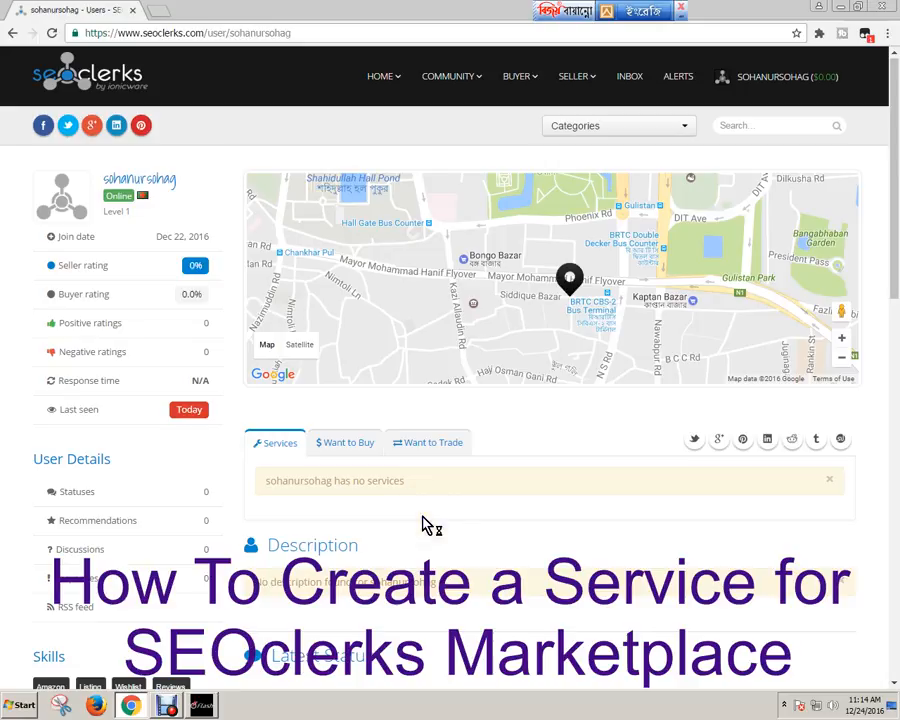
scroll(781, 155, down, 1)
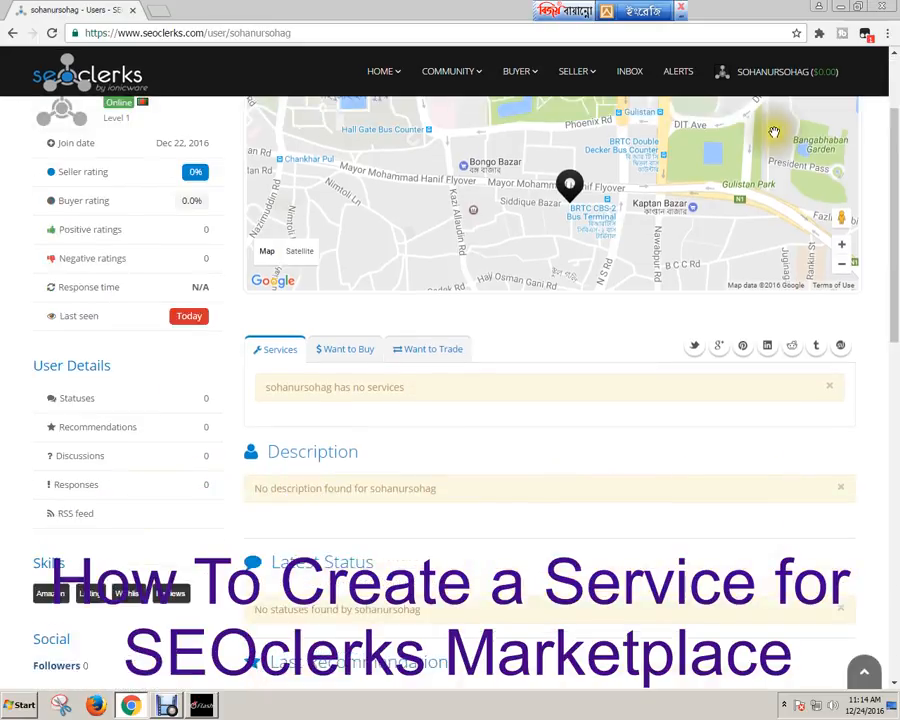
scroll(739, 191, up, 1)
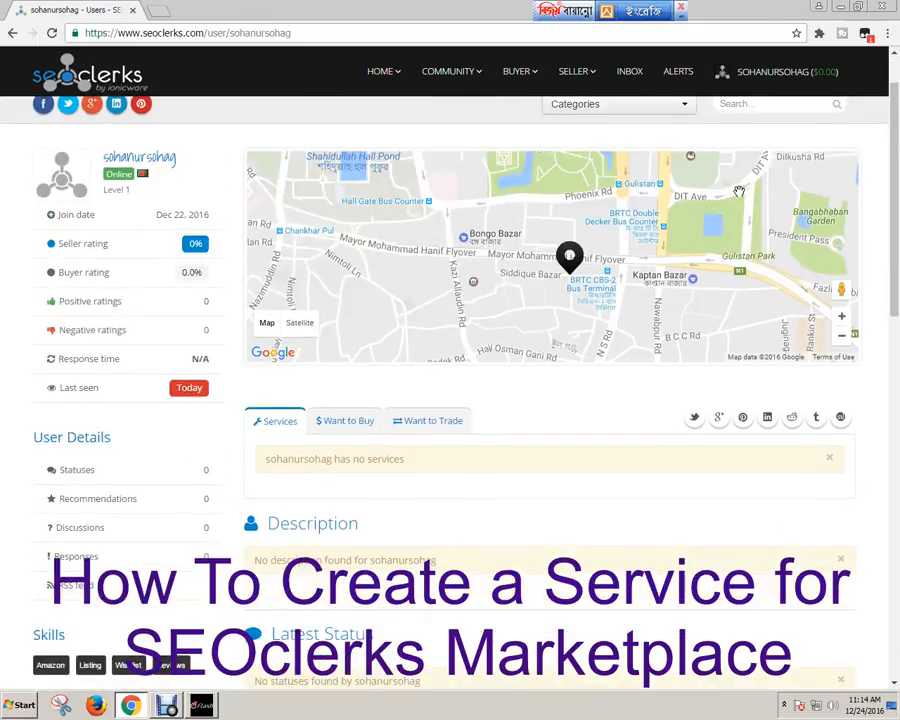
Open the account's list of favorite services.
click(800, 86)
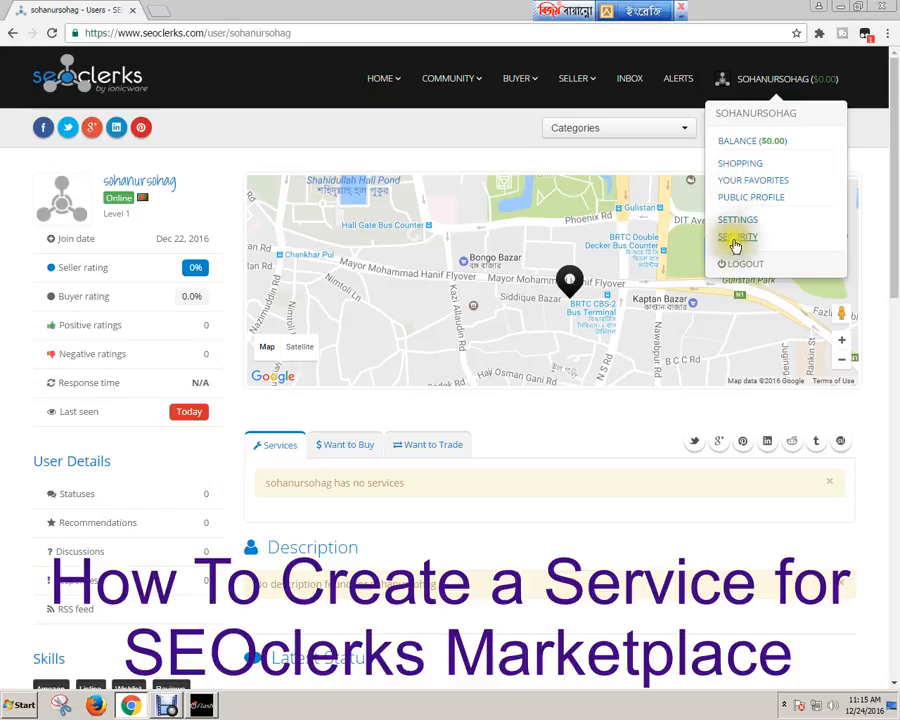
click(741, 183)
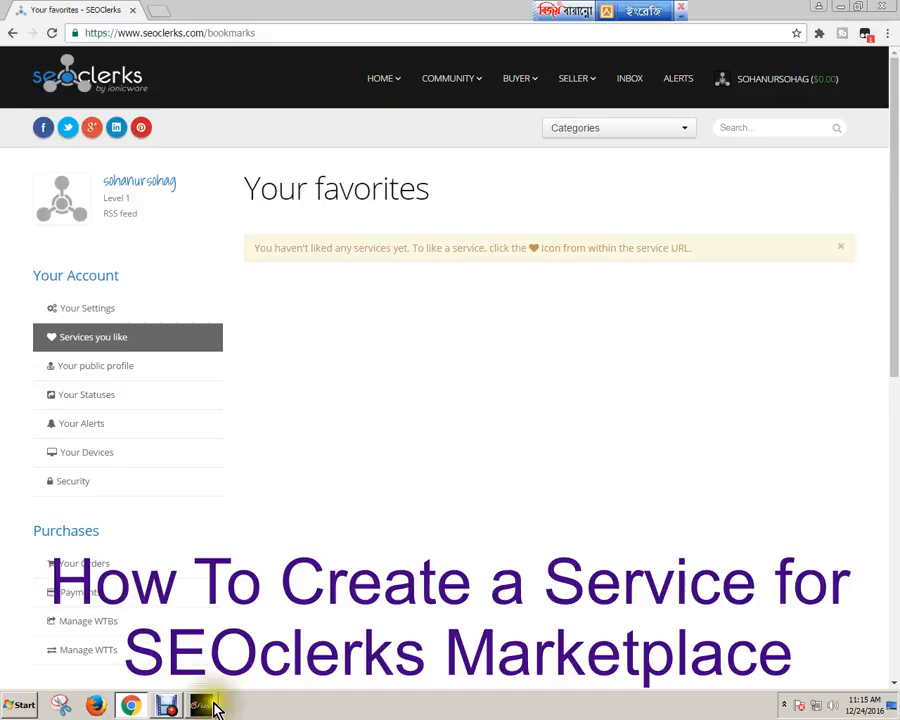
click(170, 705)
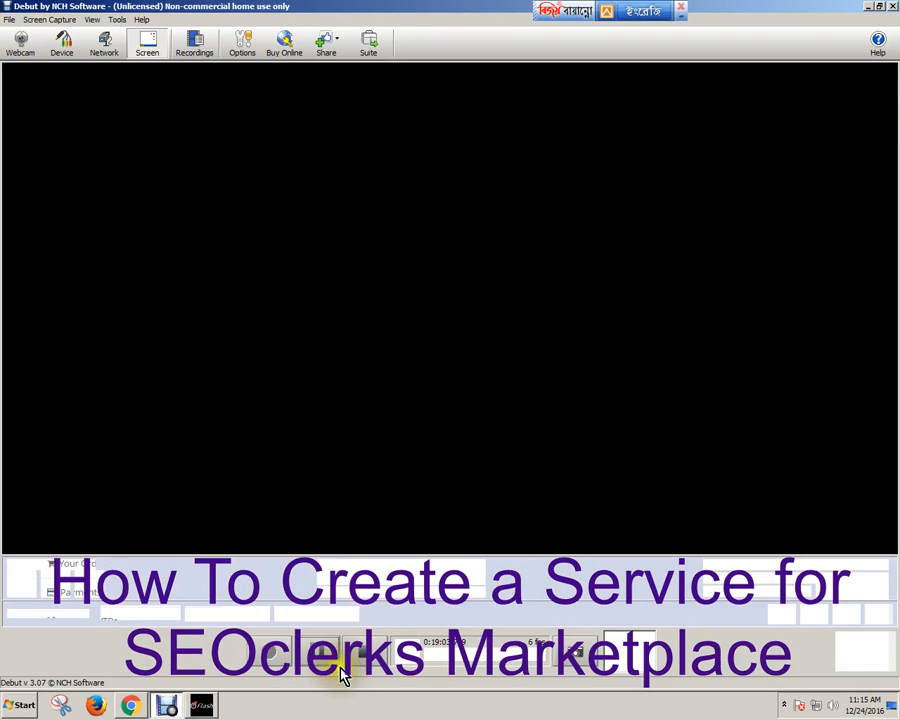